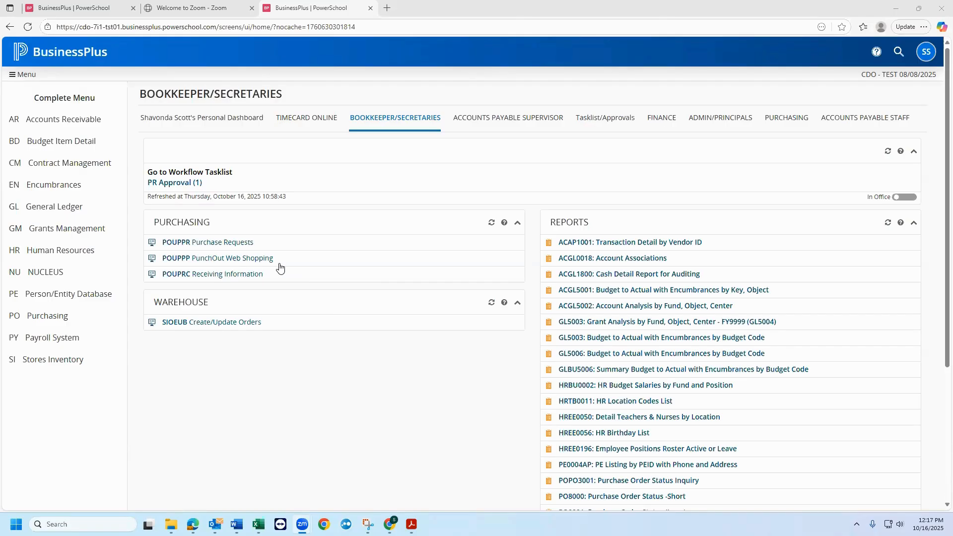
- Open PunchOut Web Shopping and set the default GL account to FYC 100000980 with object 52661339
{"action": "left_click", "coordinate": [245, 259]}
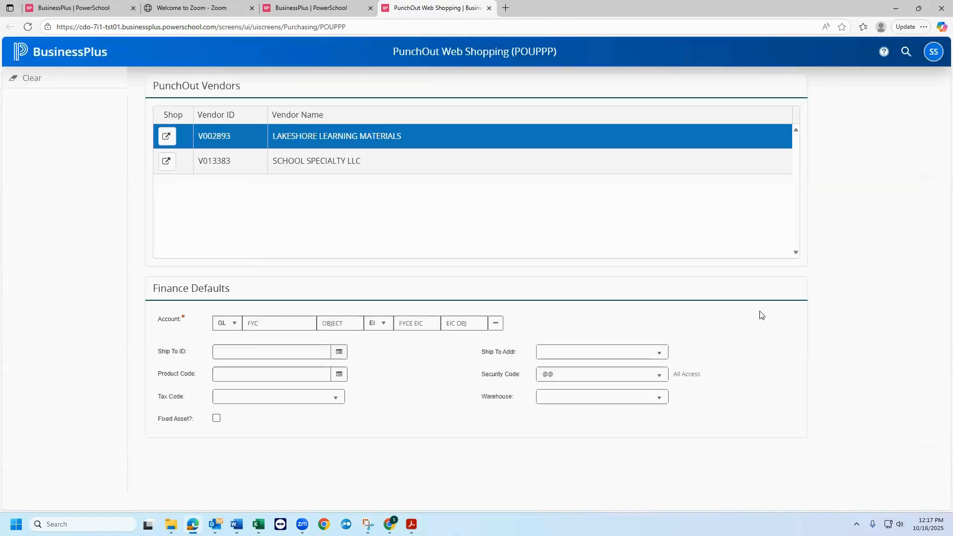
{"action": "left_click", "coordinate": [260, 323]}
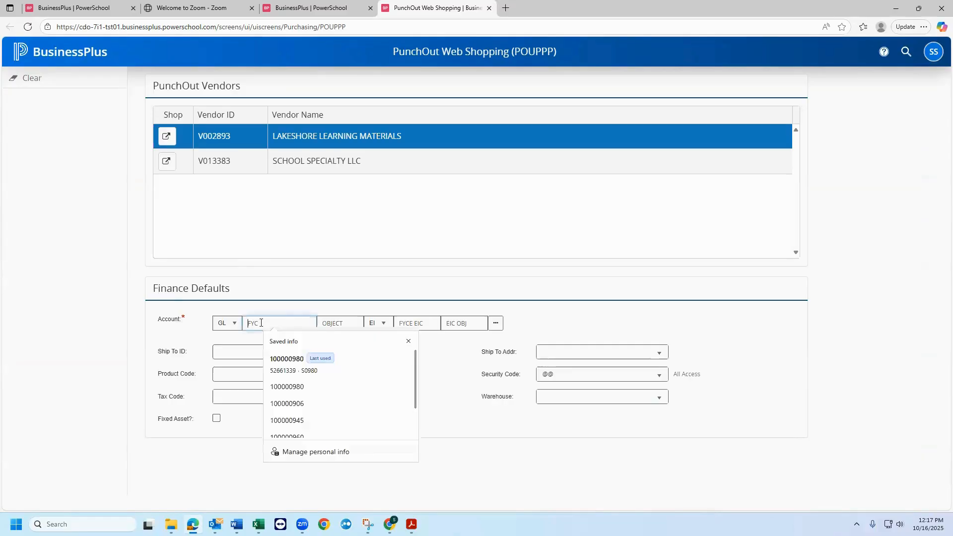
{"action": "type", "text": "10000098"}
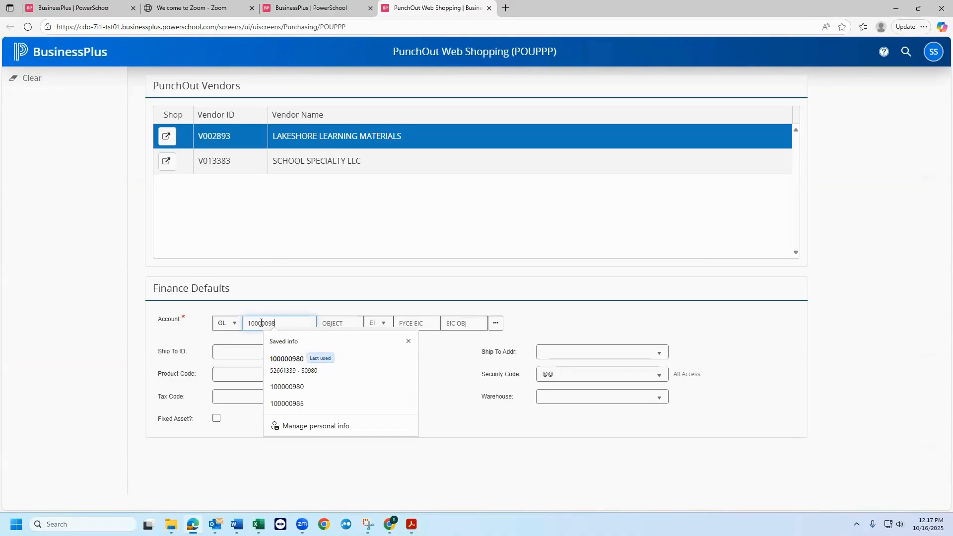
{"action": "type", "text": "0"}
{"action": "key", "text": "Tab"}
{"action": "type", "text": "5"}
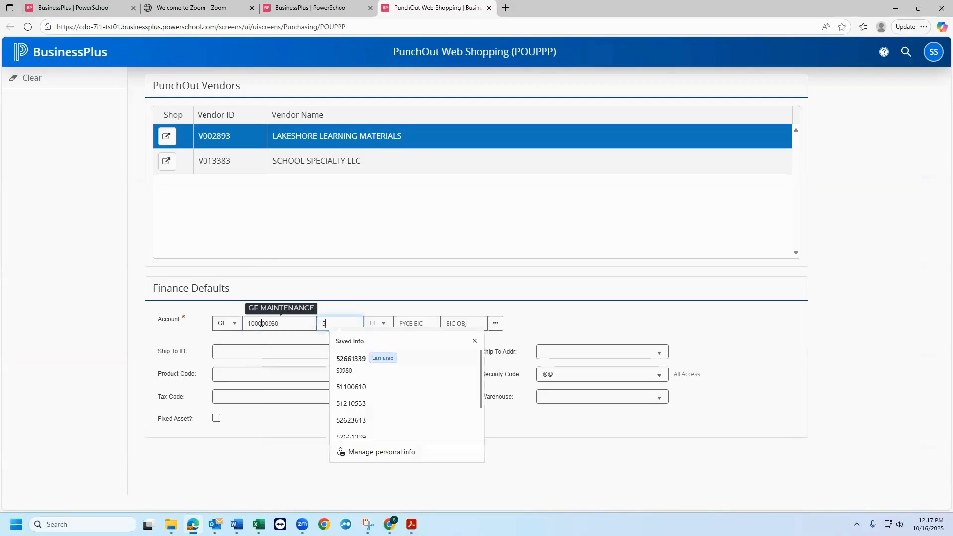
{"action": "type", "text": "2661339"}
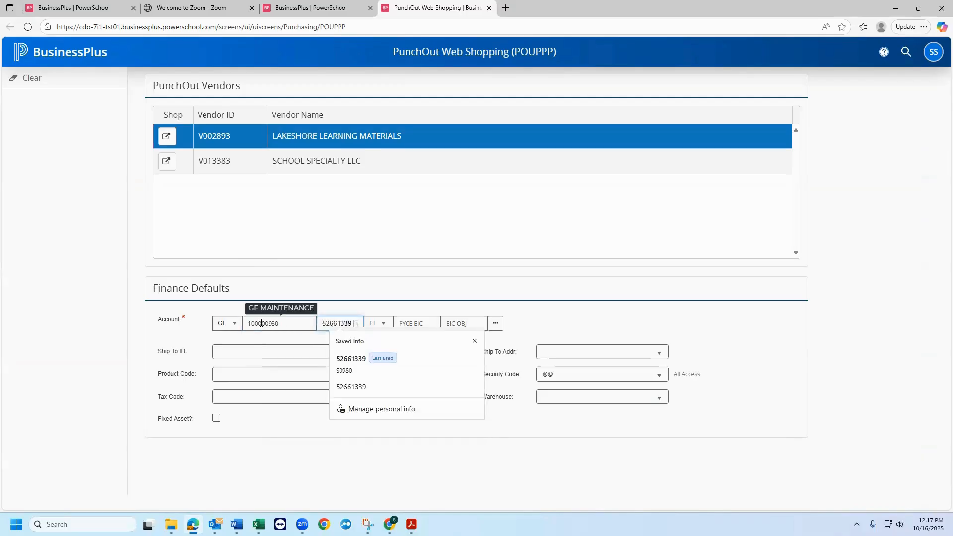
{"action": "key", "text": "Escape"}
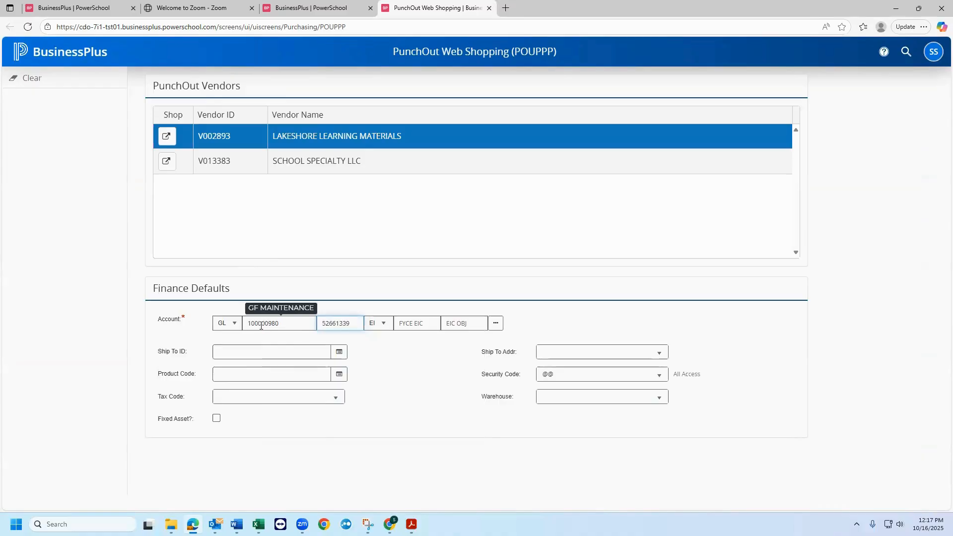
- Set the Ship To ID to S0980 and check the available Ship To address codes, keeping PR
{"action": "left_click", "coordinate": [263, 358]}
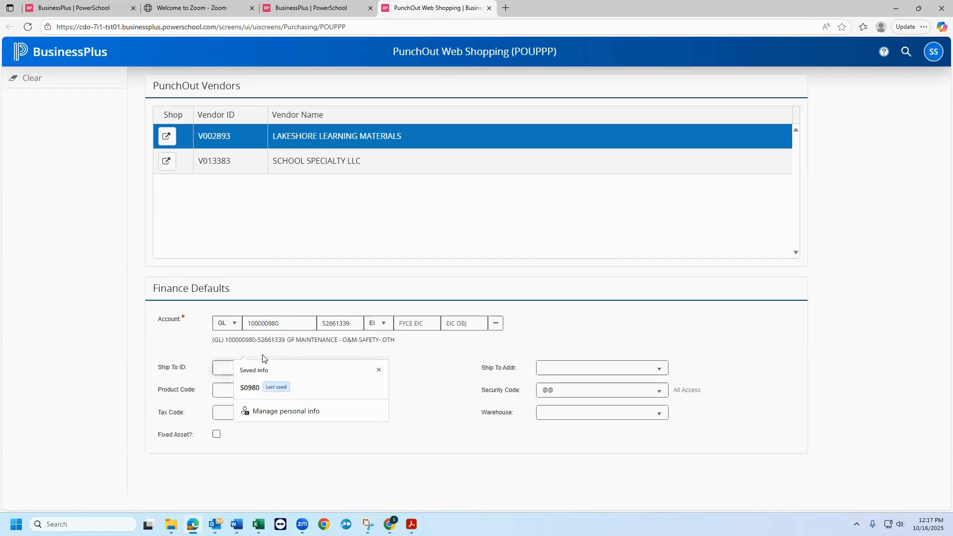
{"action": "type", "text": "S"}
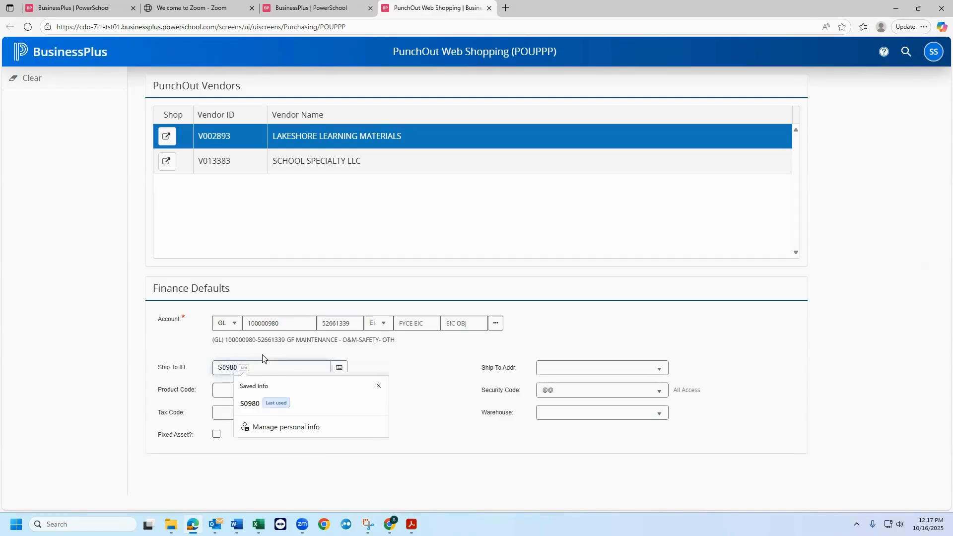
{"action": "key", "text": "Tab"}
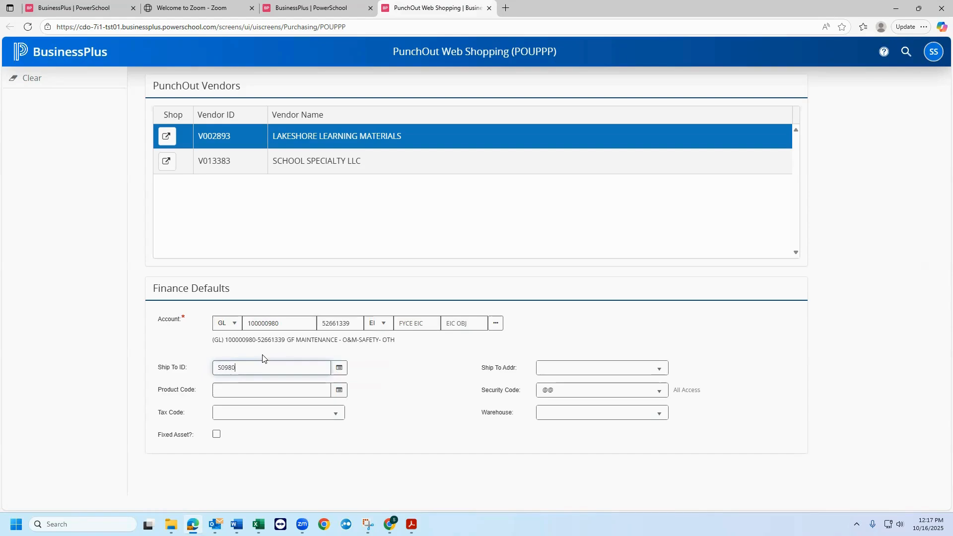
{"action": "key", "text": "Tab"}
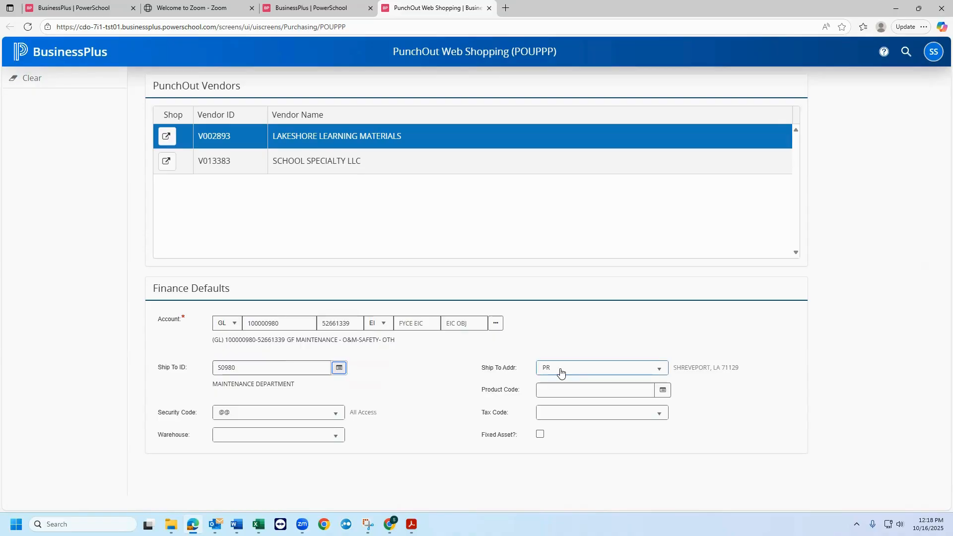
{"action": "left_click", "coordinate": [662, 372]}
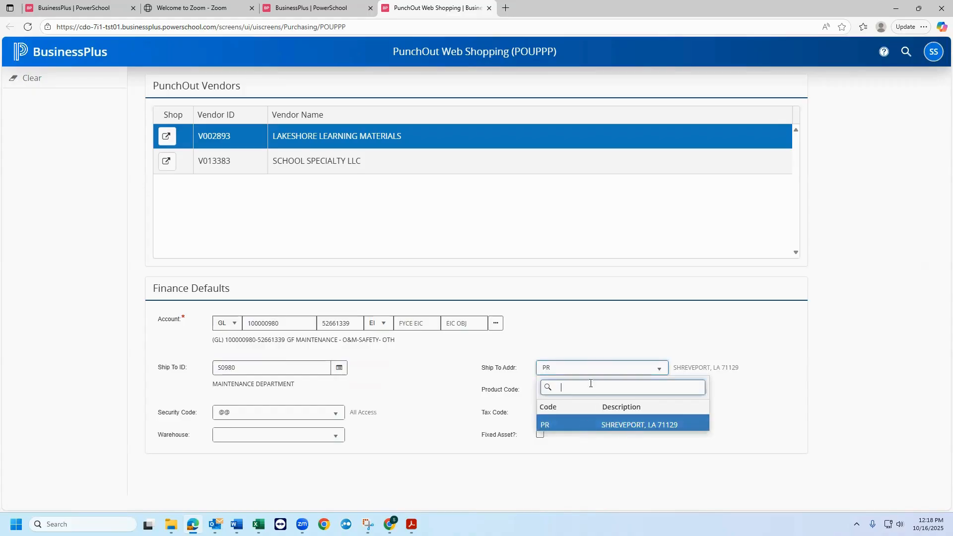
{"action": "left_click", "coordinate": [587, 367]}
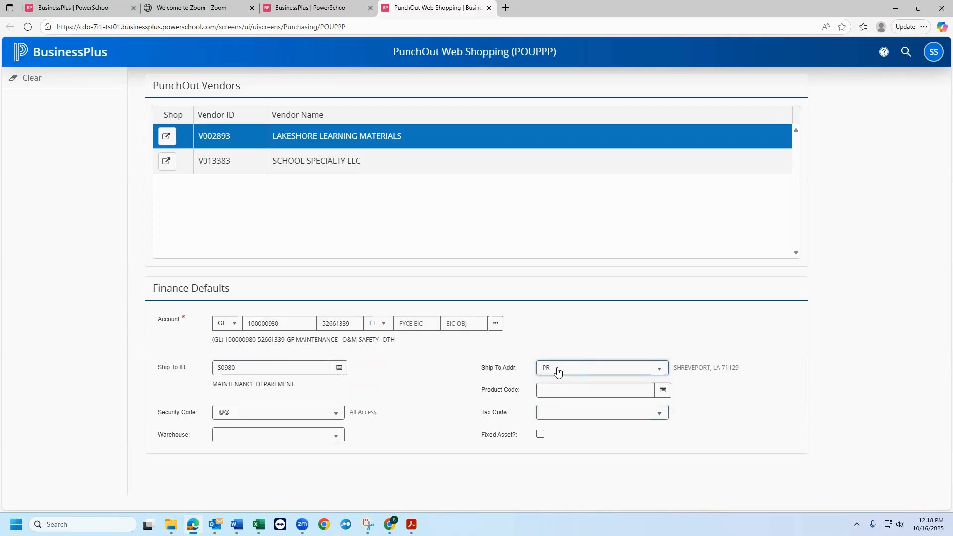
- Set the finance default security code to 0980 (Maintenance)
{"action": "left_click", "coordinate": [230, 415]}
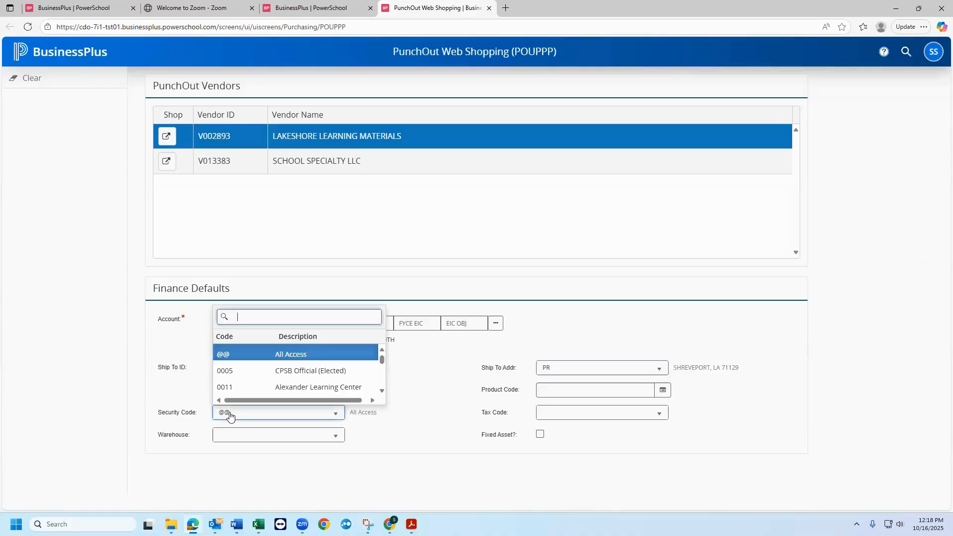
{"action": "type", "text": "0980"}
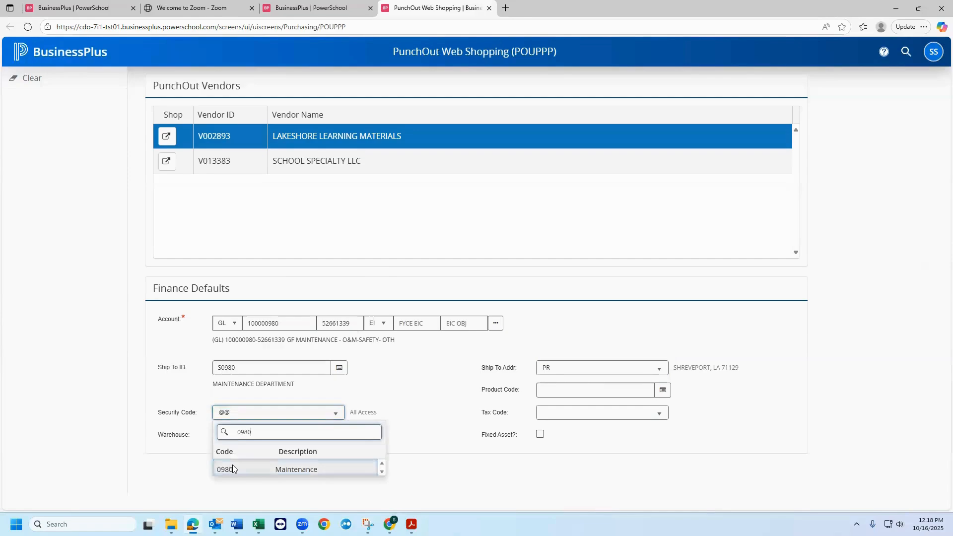
{"action": "left_click", "coordinate": [232, 469]}
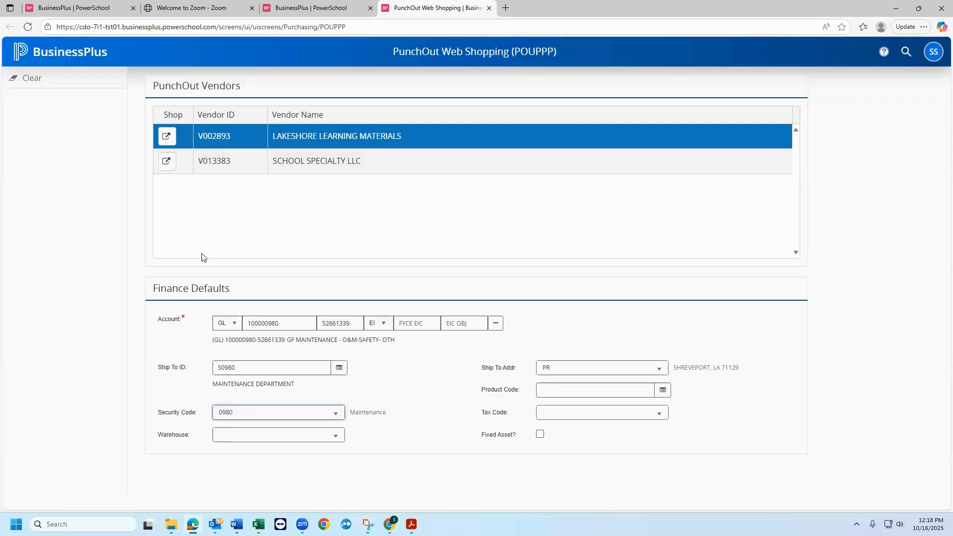
- Start shopping at School Specialty LLC and open the Chalk category within Art Supplies - Craft Supplies
{"action": "left_click", "coordinate": [167, 165]}
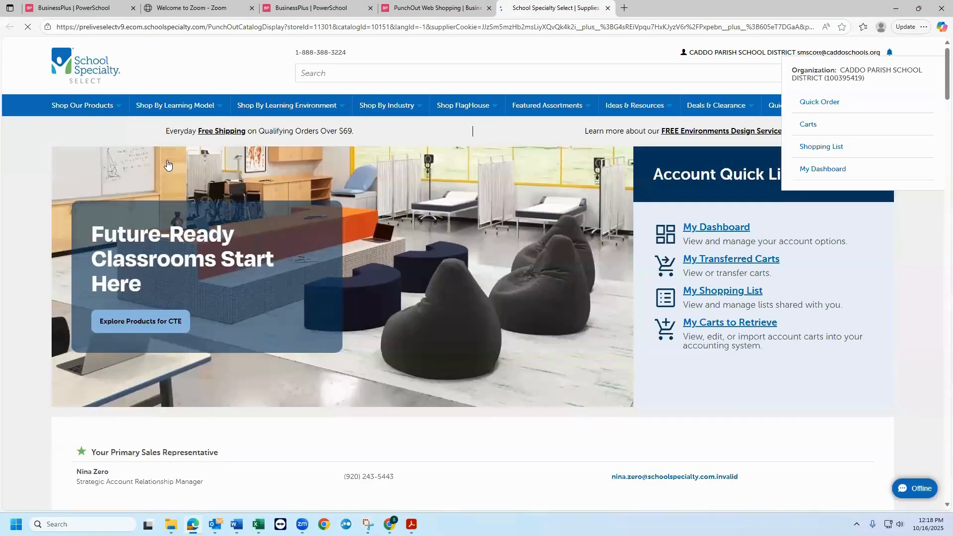
{"action": "left_click", "coordinate": [86, 110]}
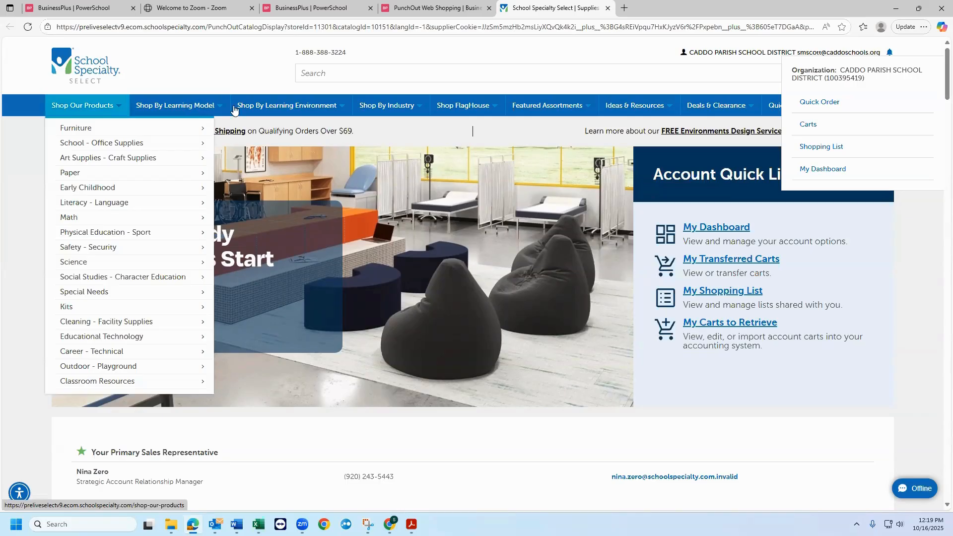
{"action": "left_click", "coordinate": [188, 105]}
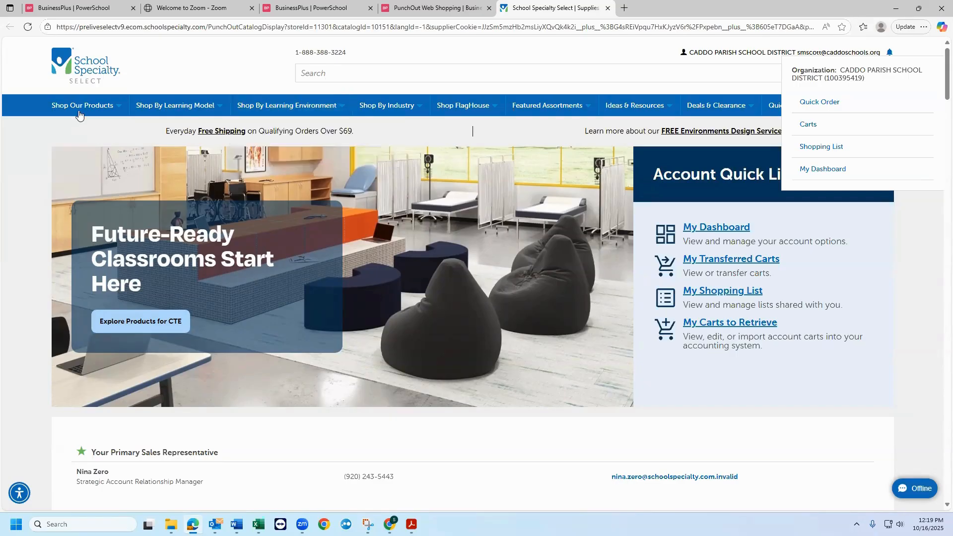
{"action": "mouse_move", "coordinate": [79, 115]}
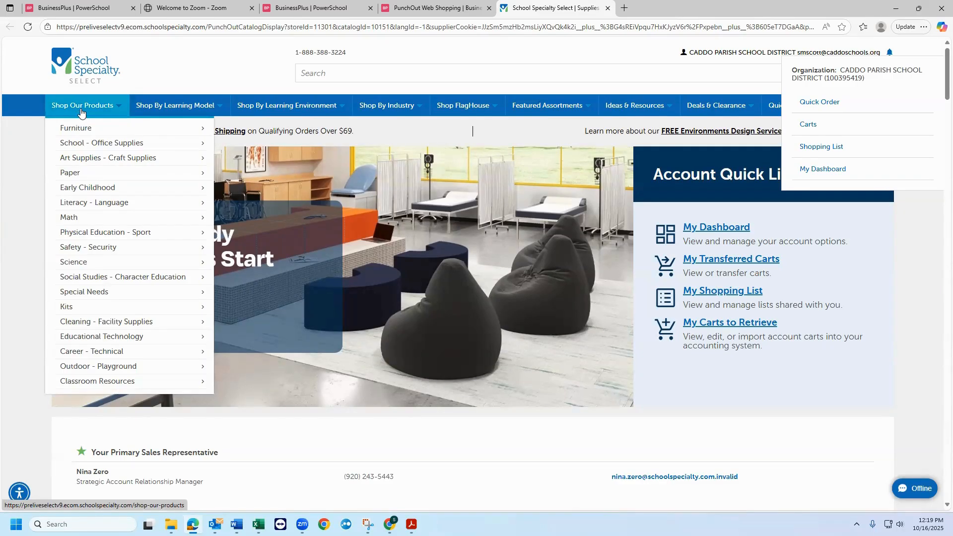
{"action": "mouse_move", "coordinate": [89, 165]}
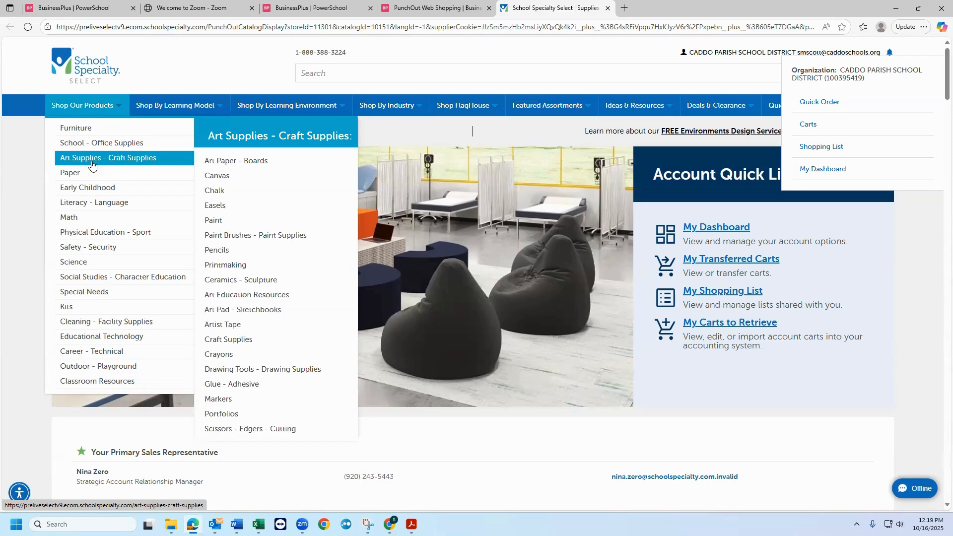
{"action": "mouse_move", "coordinate": [161, 171]}
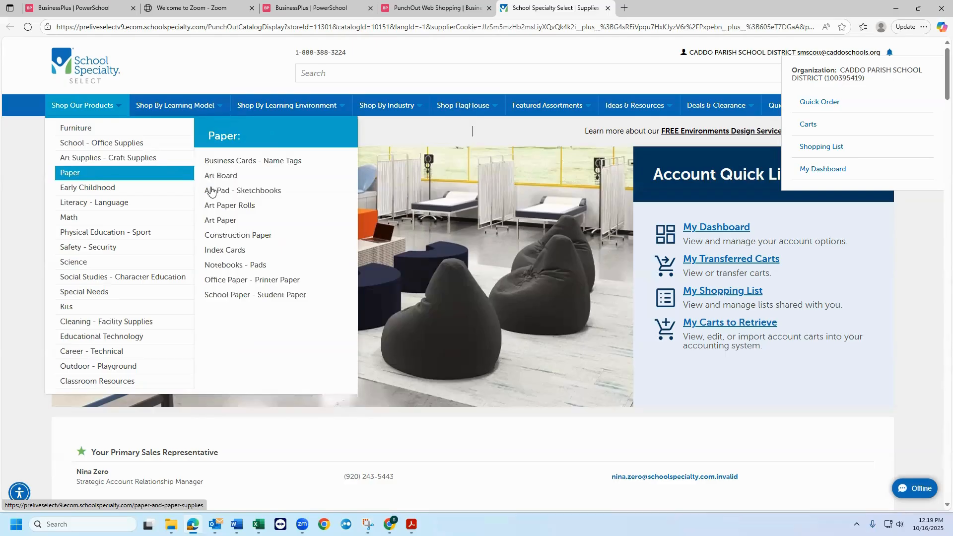
{"action": "left_click", "coordinate": [213, 191]}
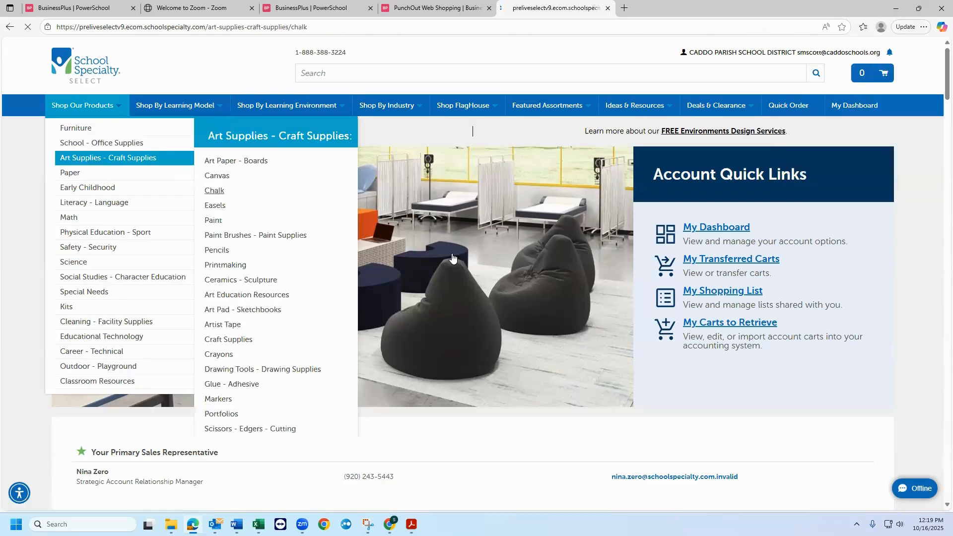
- Add 10 of the Cra-Z-Art Sidewalk Chalk, Assorted Colors, Set of 5 to the cart and continue shopping
{"action": "scroll", "coordinate": [453, 257], "scroll_direction": "down", "scroll_amount": 9}
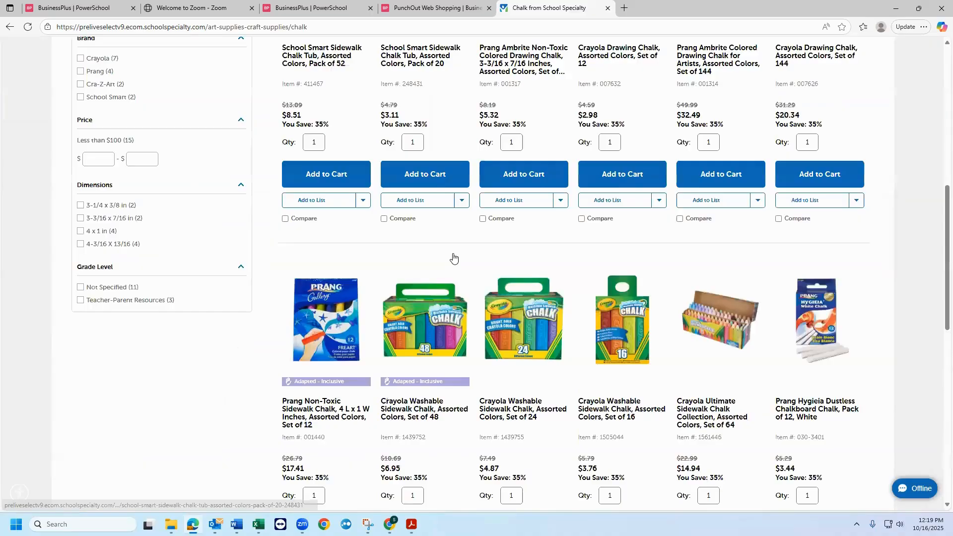
{"action": "scroll", "coordinate": [453, 257], "scroll_direction": "down", "scroll_amount": 9}
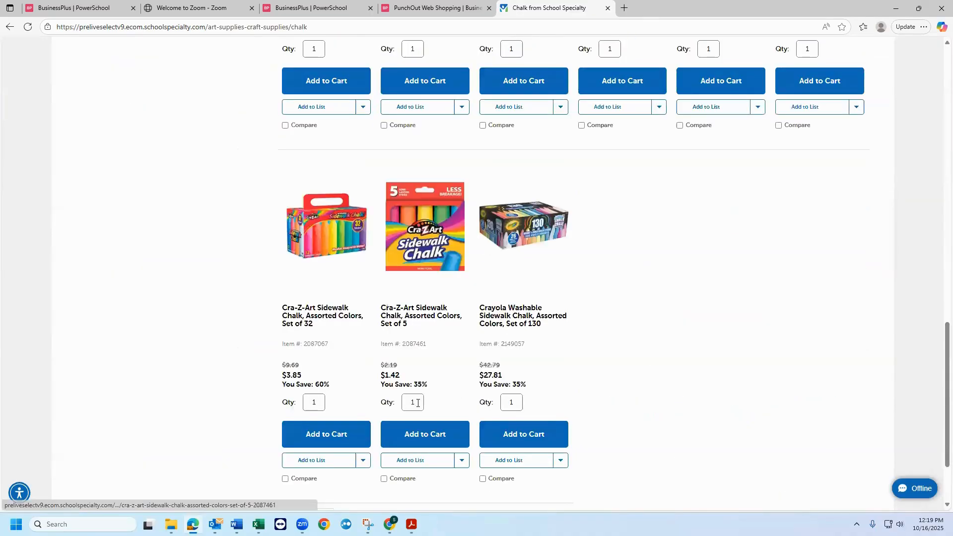
{"action": "double_click", "coordinate": [402, 401]}
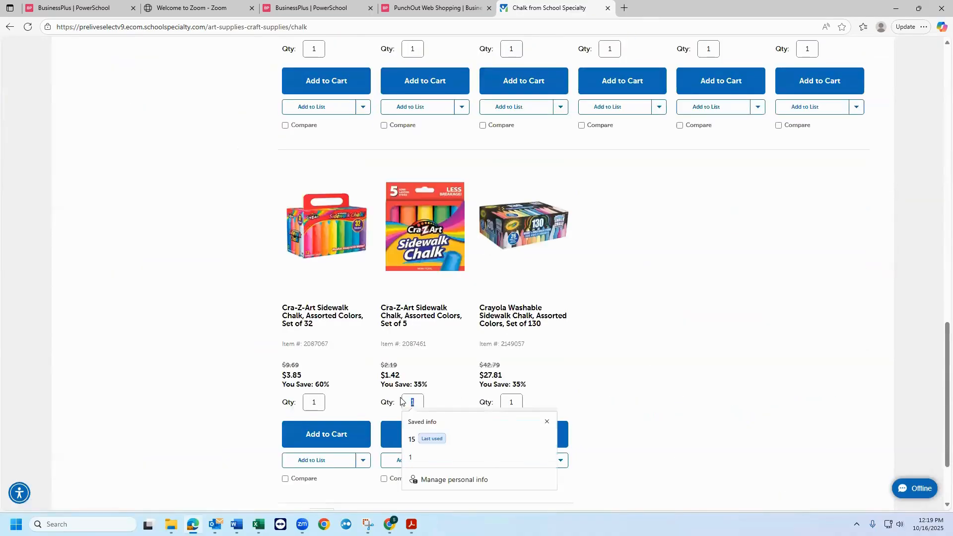
{"action": "type", "text": "10"}
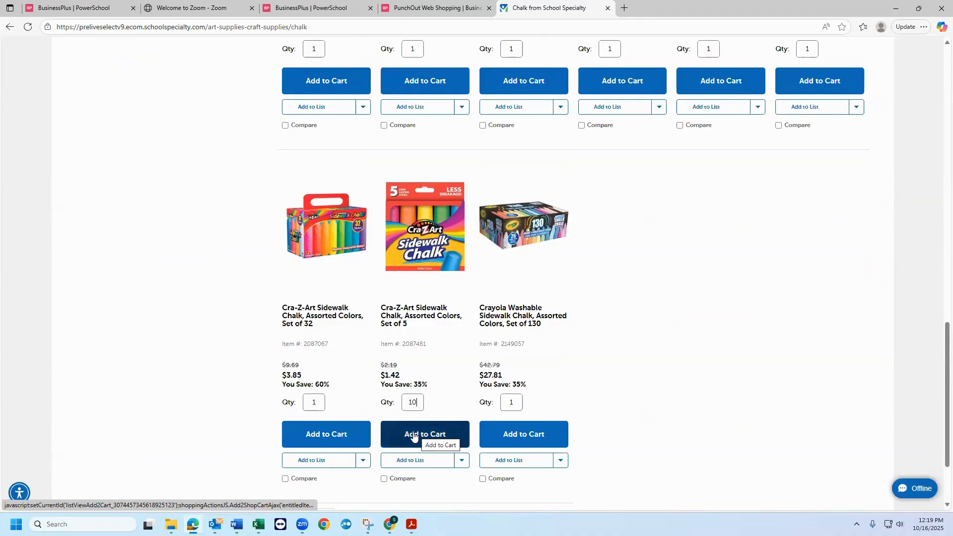
{"action": "left_click", "coordinate": [442, 435]}
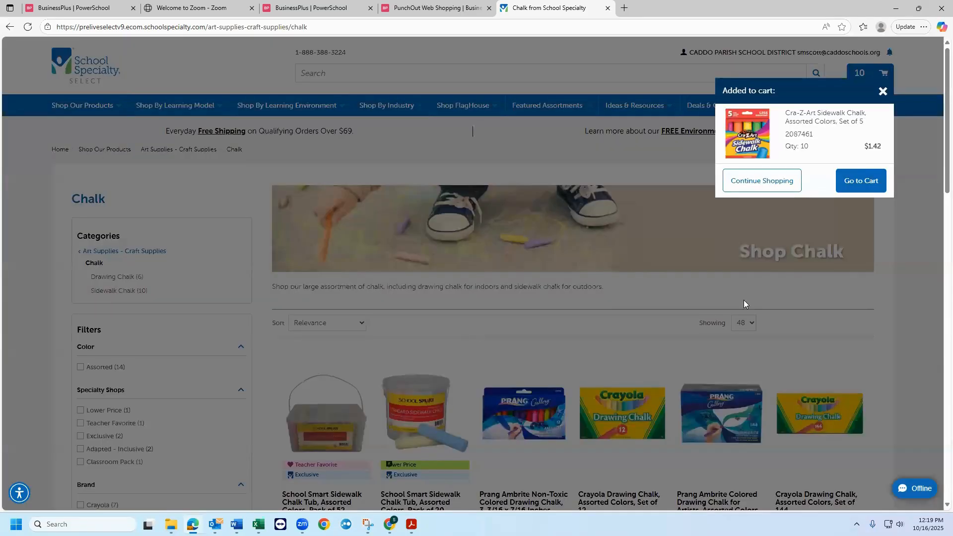
{"action": "left_click", "coordinate": [755, 184]}
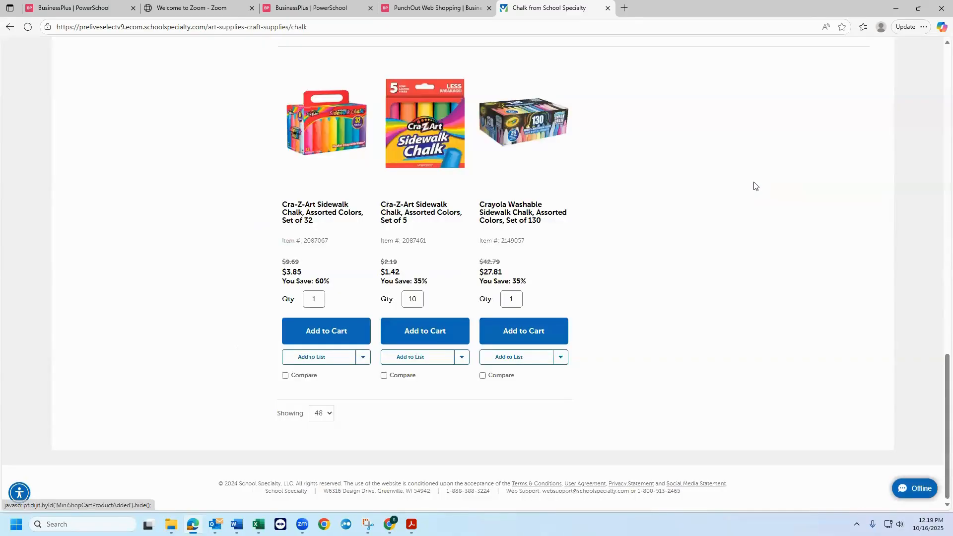
- Open the Base 10 - Place Value category within the Math products
{"action": "scroll", "coordinate": [256, 215], "scroll_direction": "up", "scroll_amount": 8}
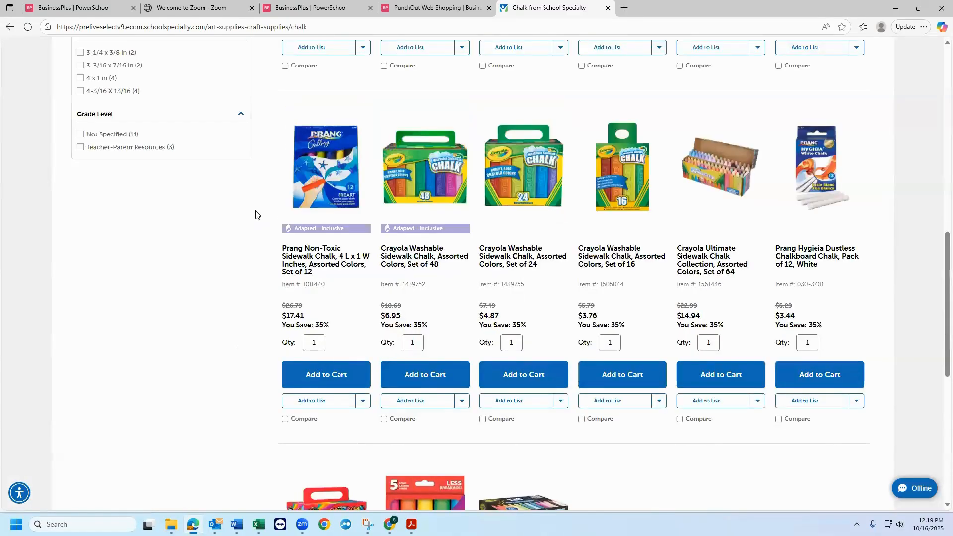
{"action": "scroll", "coordinate": [256, 214], "scroll_direction": "up", "scroll_amount": 5}
{"action": "scroll", "coordinate": [135, 181], "scroll_direction": "up", "scroll_amount": 8}
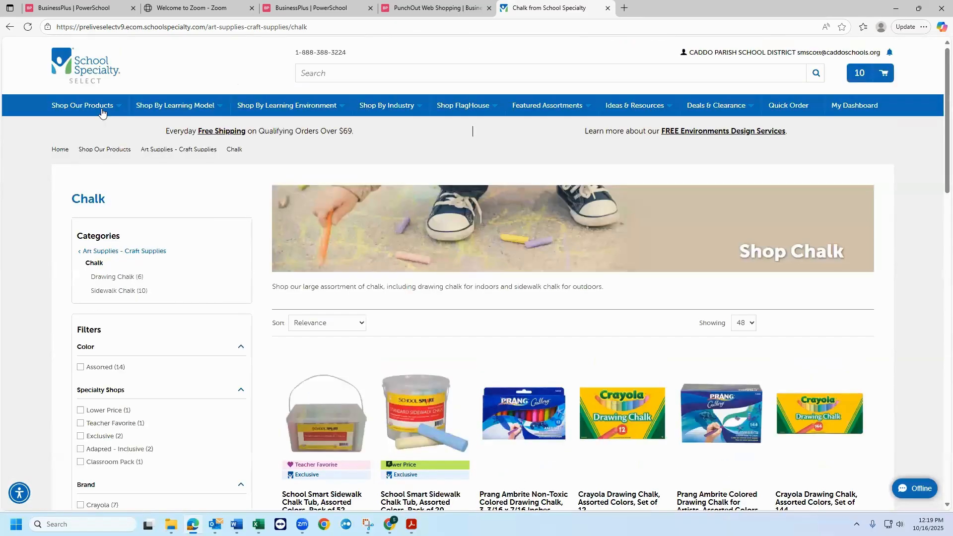
{"action": "mouse_move", "coordinate": [95, 221]}
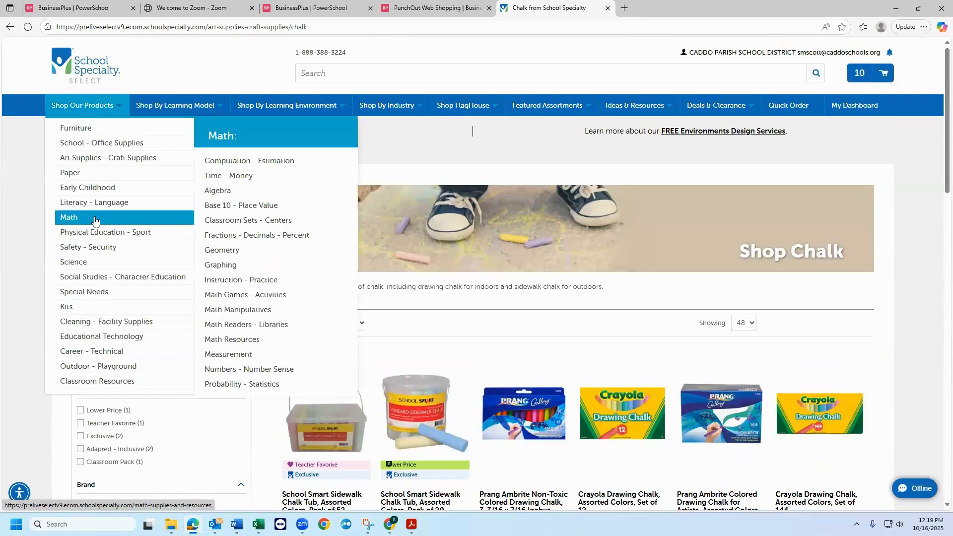
{"action": "left_click", "coordinate": [247, 207]}
- Set the quantity of Achieve It! Place Value Graphic Organizers, Set of 10 to 5, add the item to the cart and continue shopping
{"action": "scroll", "coordinate": [453, 283], "scroll_direction": "down", "scroll_amount": 5}
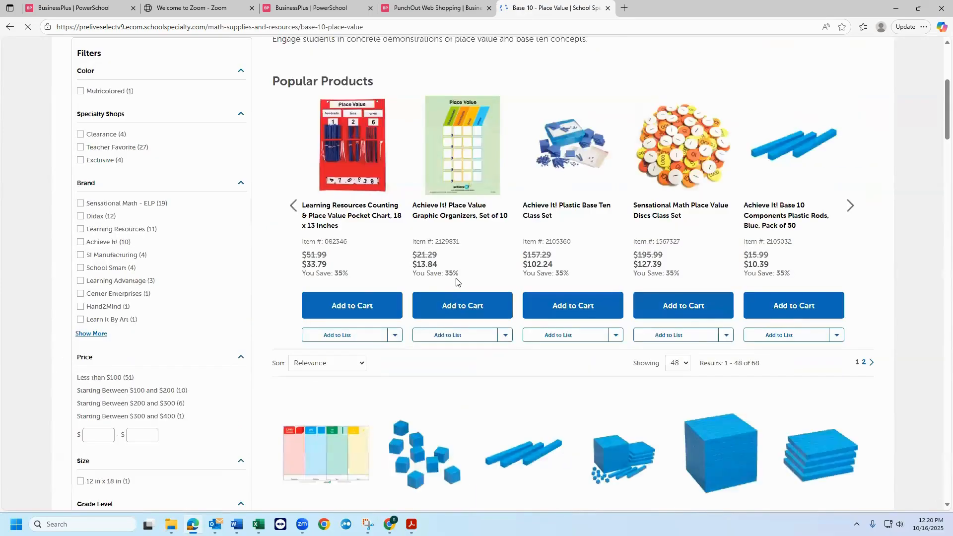
{"action": "scroll", "coordinate": [458, 281], "scroll_direction": "down", "scroll_amount": 6}
{"action": "scroll", "coordinate": [457, 281], "scroll_direction": "up", "scroll_amount": 6}
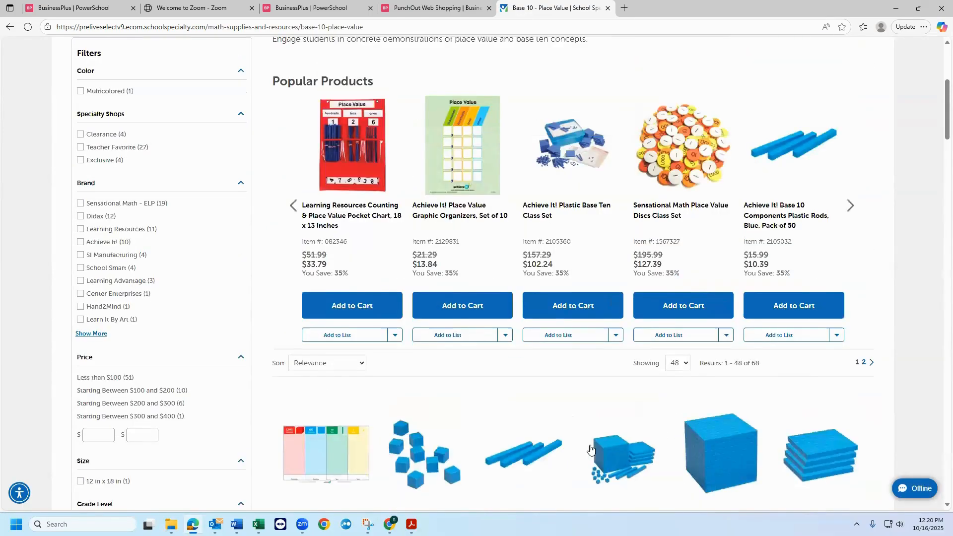
{"action": "scroll", "coordinate": [596, 443], "scroll_direction": "down", "scroll_amount": 10}
{"action": "scroll", "coordinate": [613, 368], "scroll_direction": "down", "scroll_amount": 3}
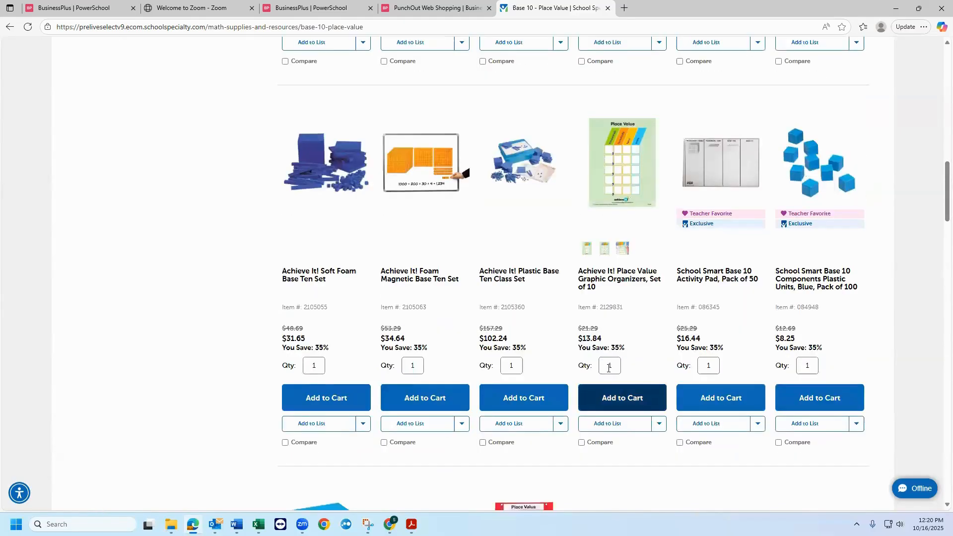
{"action": "left_click", "coordinate": [609, 368]}
{"action": "type", "text": "5"}
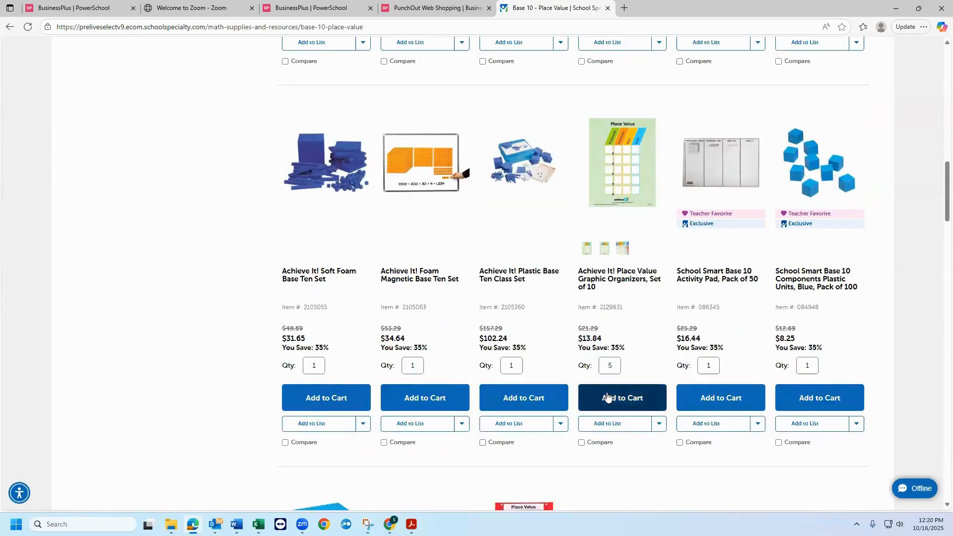
{"action": "left_click", "coordinate": [607, 397]}
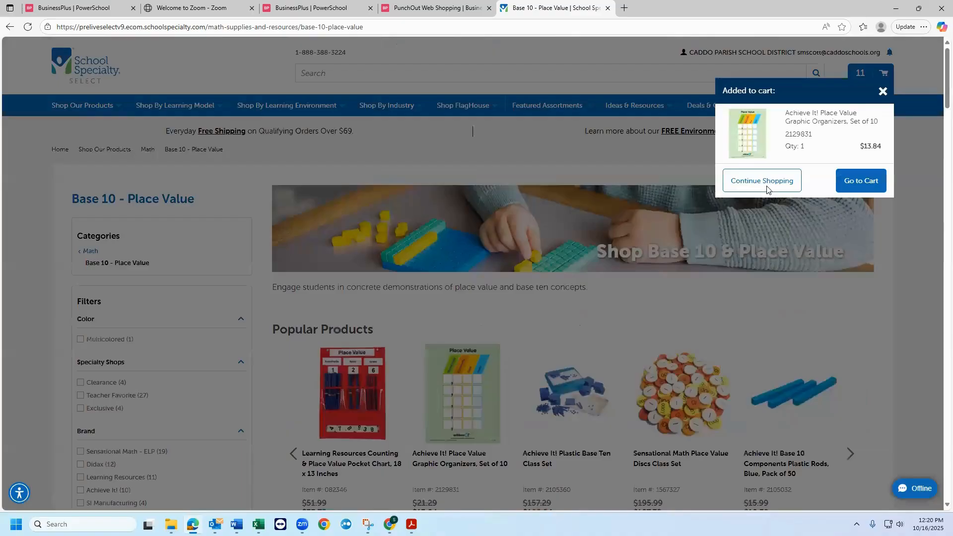
{"action": "left_click", "coordinate": [767, 188]}
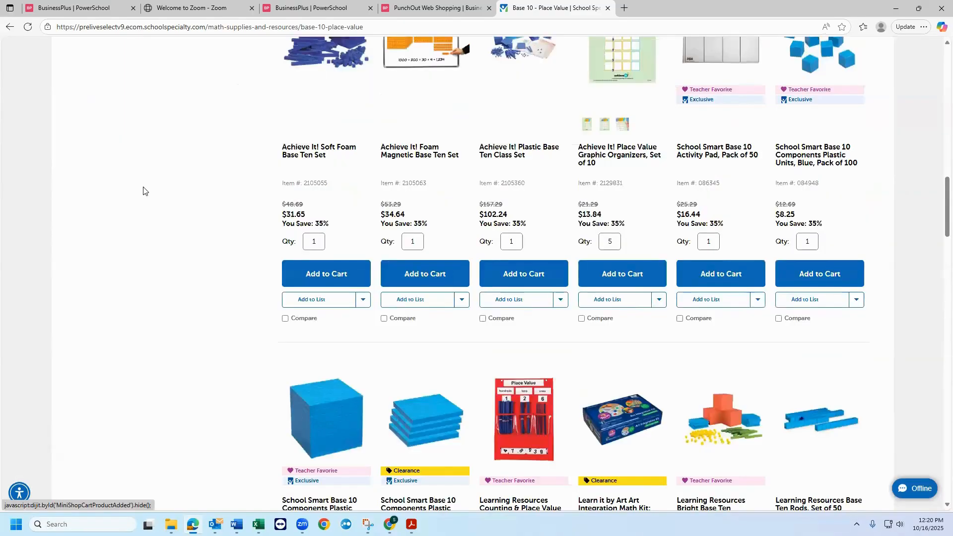
- Open the Paint Brushes - Paint Supplies category within the Art Supplies - Craft Supplies products
{"action": "scroll", "coordinate": [145, 194], "scroll_direction": "up", "scroll_amount": 10}
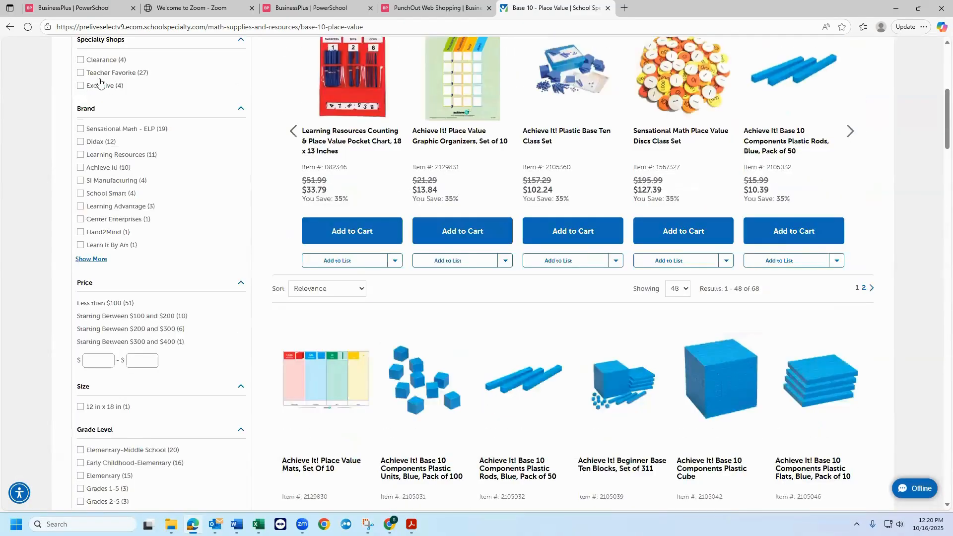
{"action": "scroll", "coordinate": [100, 90], "scroll_direction": "up", "scroll_amount": 6}
{"action": "mouse_move", "coordinate": [99, 103]}
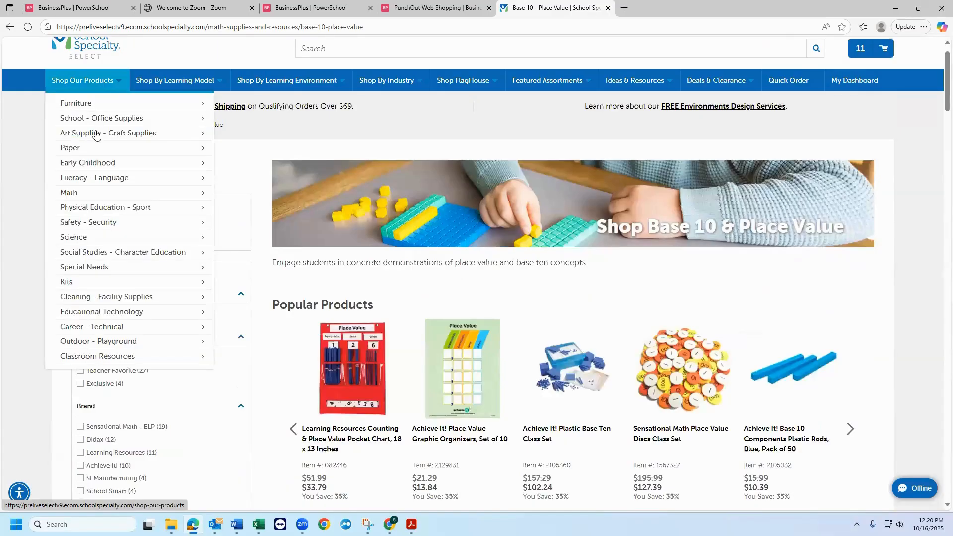
{"action": "mouse_move", "coordinate": [97, 119]}
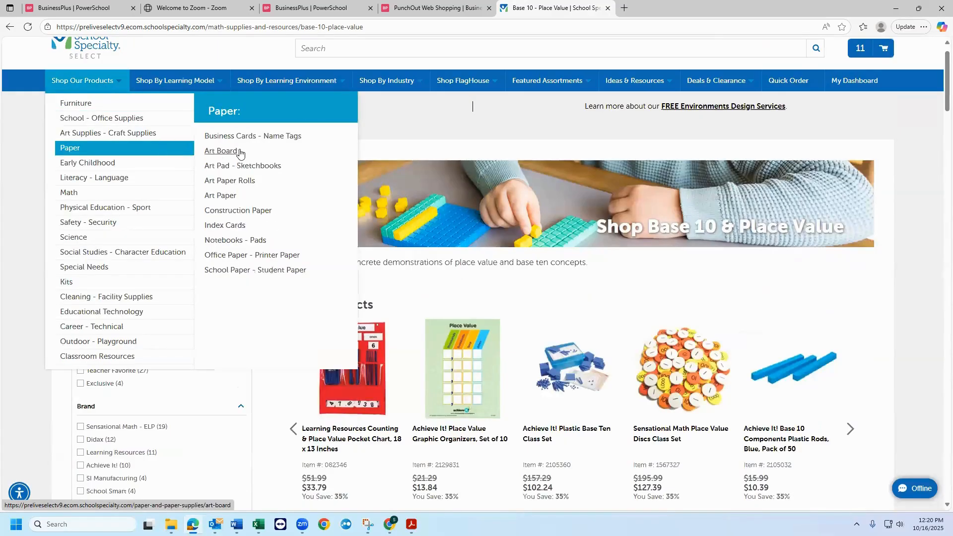
{"action": "mouse_move", "coordinate": [188, 133]}
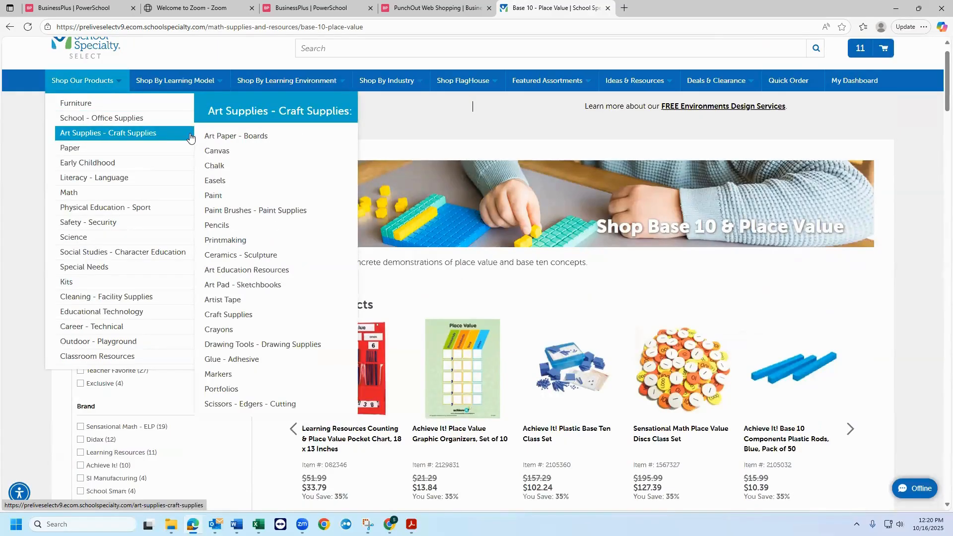
{"action": "left_click", "coordinate": [225, 211]}
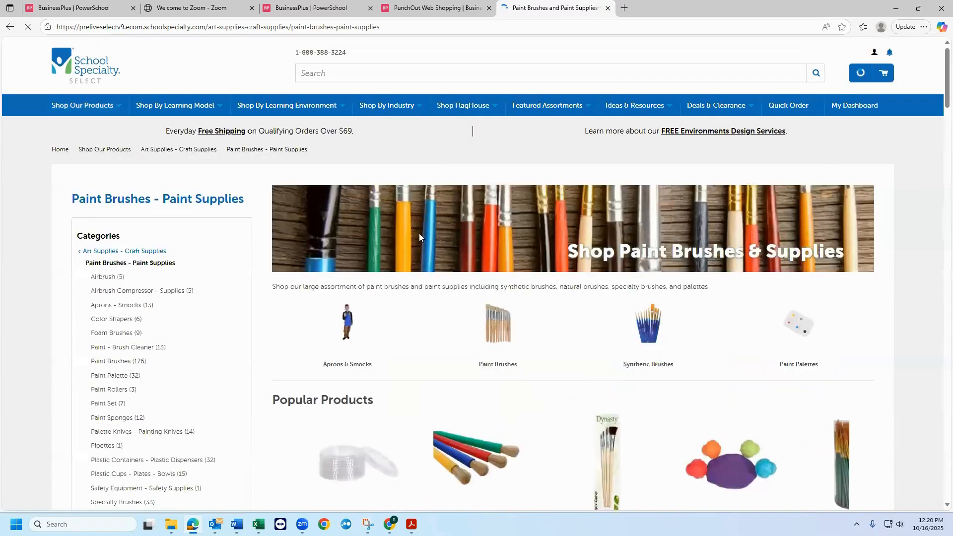
- Add 7 of the Sax Oval Wash Paint Brushes with Short Handles, Assorted Sizes, Set of 4 to the cart and continue shopping
{"action": "scroll", "coordinate": [448, 242], "scroll_direction": "down", "scroll_amount": 10}
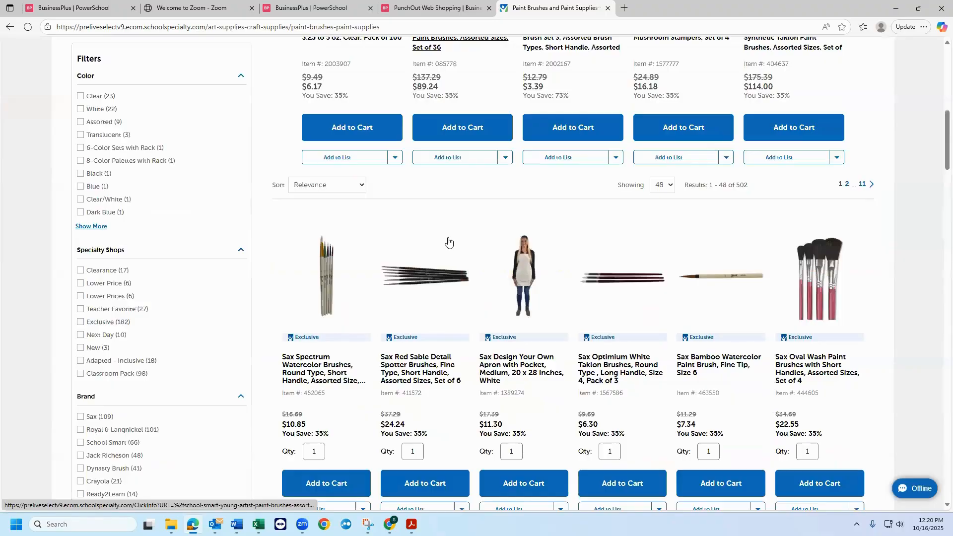
{"action": "scroll", "coordinate": [448, 241], "scroll_direction": "down", "scroll_amount": 5}
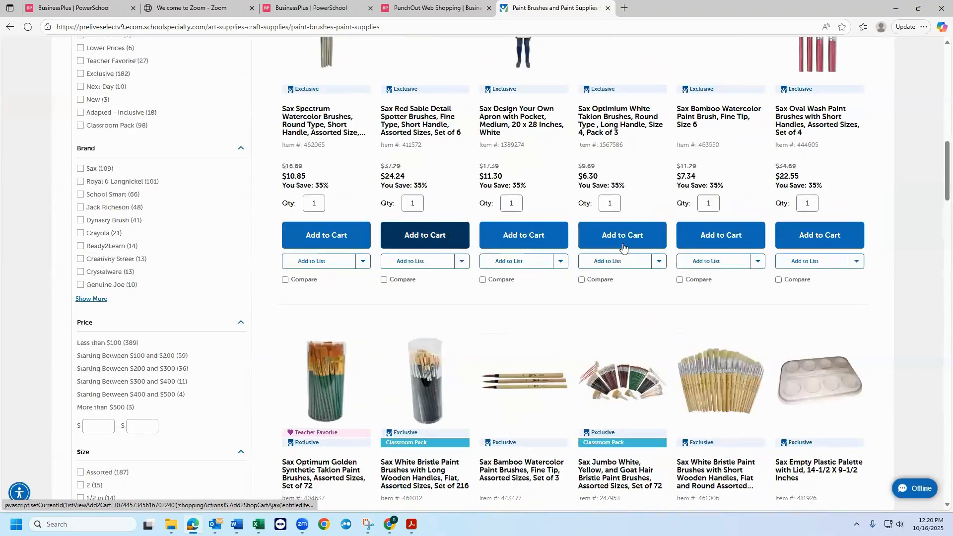
{"action": "scroll", "coordinate": [806, 302], "scroll_direction": "up", "scroll_amount": 2}
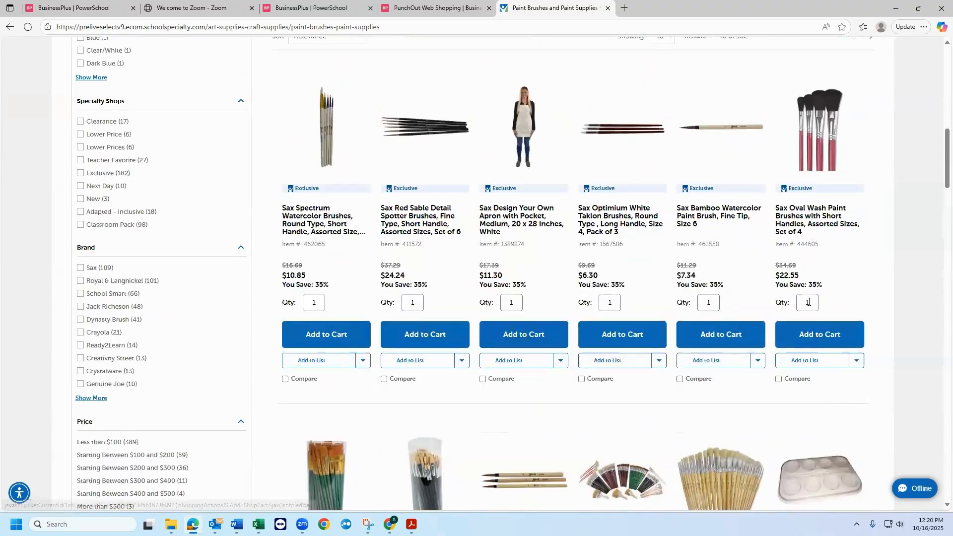
{"action": "left_click", "coordinate": [808, 301]}
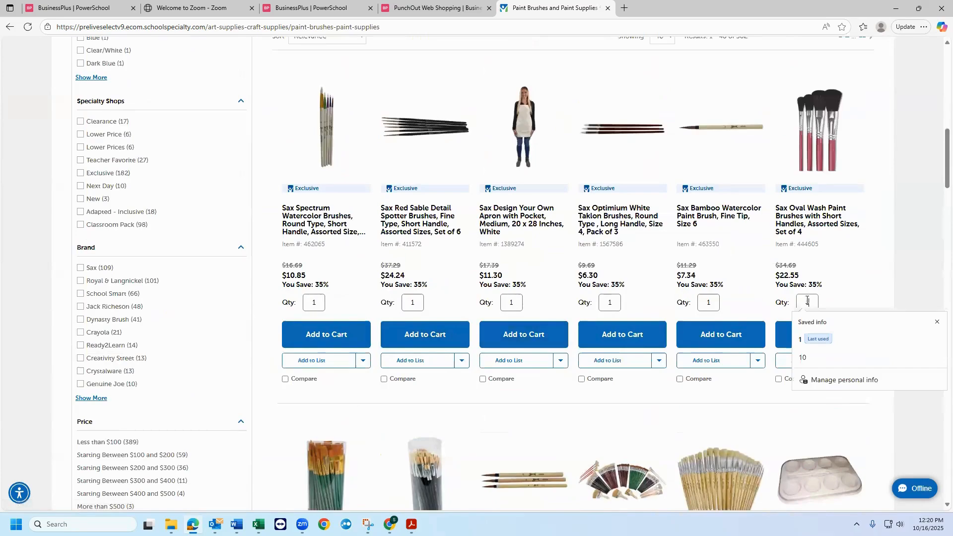
{"action": "double_click", "coordinate": [808, 302]}
{"action": "type", "text": "7"}
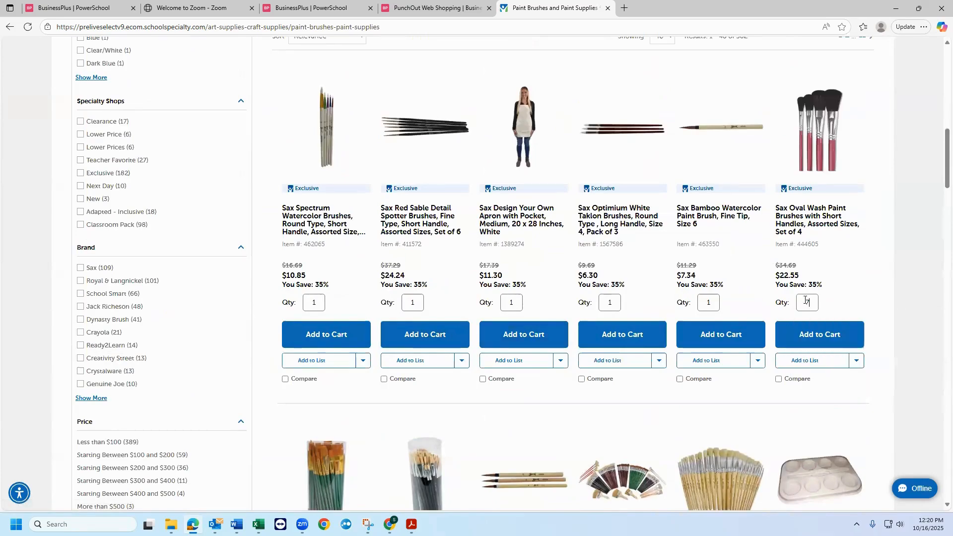
{"action": "left_click", "coordinate": [808, 337]}
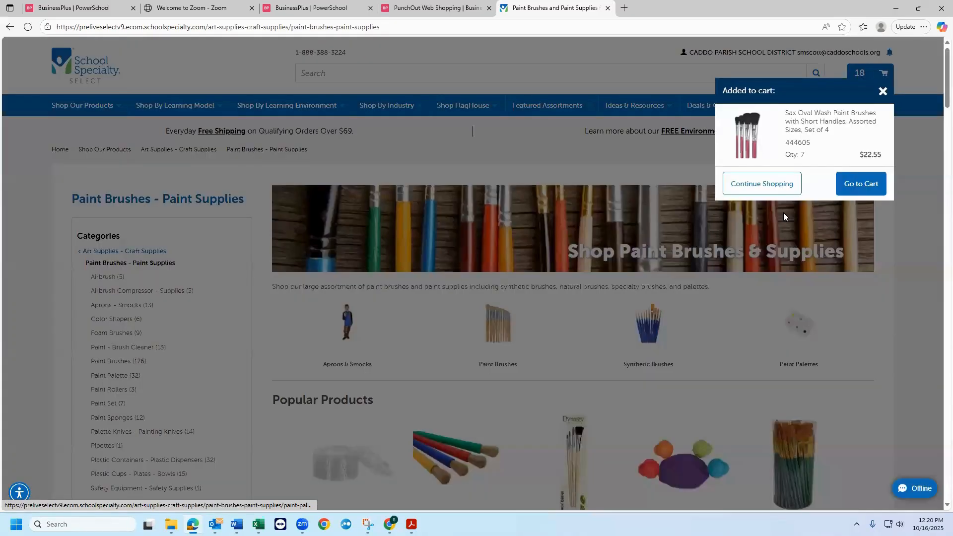
{"action": "left_click", "coordinate": [773, 188]}
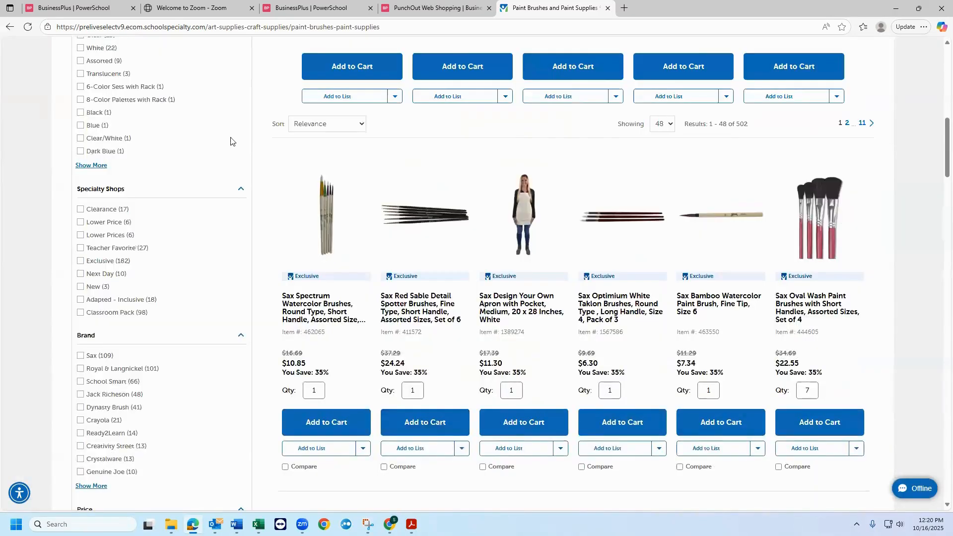
- Open the Art Paper - Boards category within the Art Supplies - Craft Supplies products
{"action": "scroll", "coordinate": [120, 102], "scroll_direction": "up", "scroll_amount": 8}
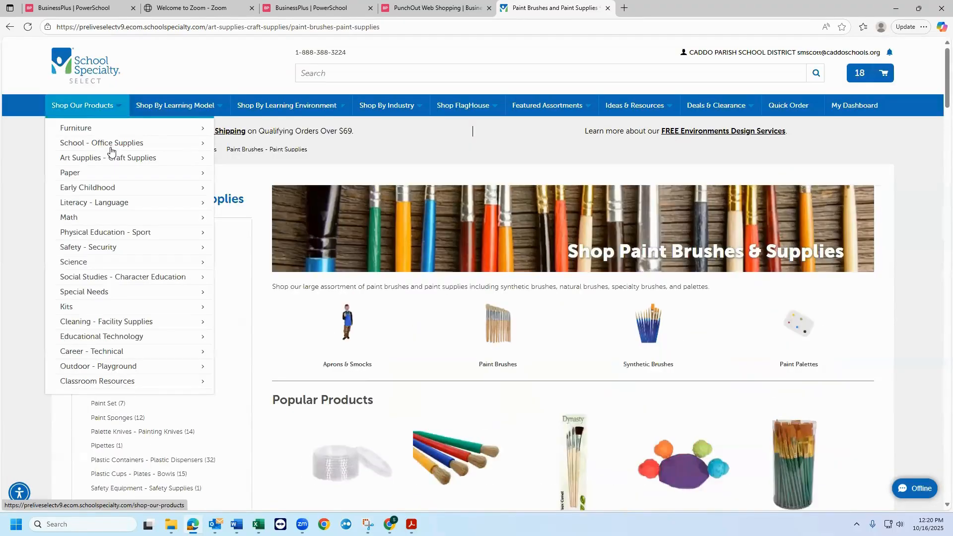
{"action": "mouse_move", "coordinate": [112, 158]}
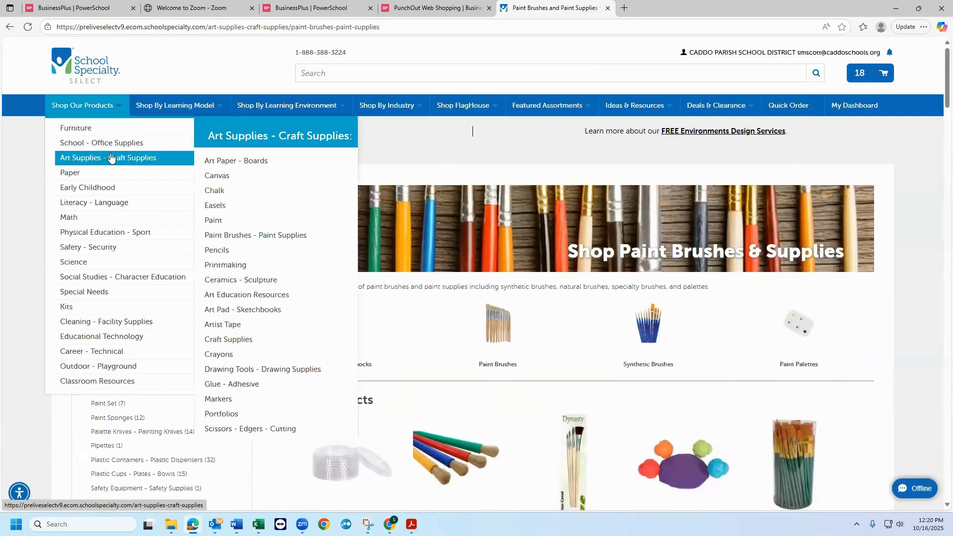
{"action": "left_click", "coordinate": [230, 163]}
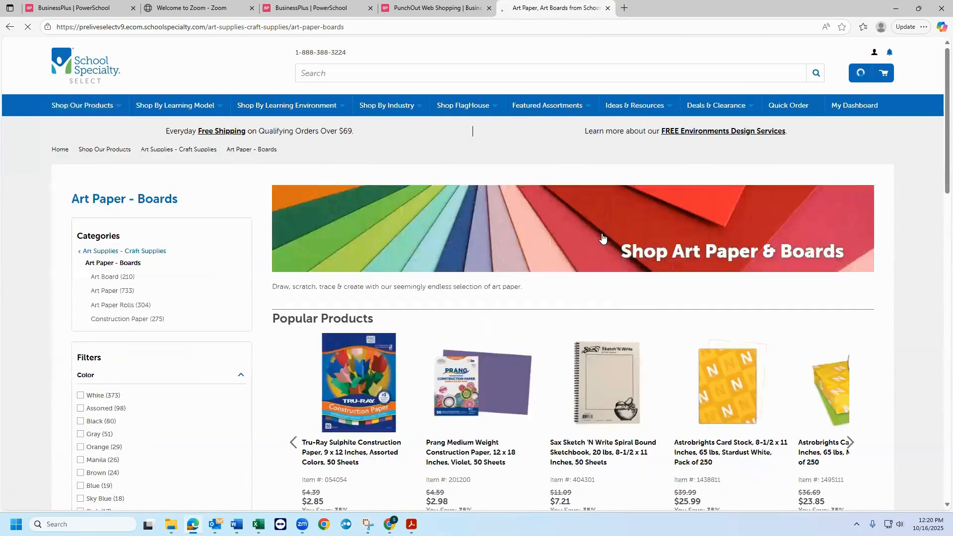
- Add 5 of the Sax Colored Art Paper, 9 x 12 Inches, Assorted Color, 50 Sheets to the cart and continue shopping
{"action": "scroll", "coordinate": [601, 236], "scroll_direction": "down", "scroll_amount": 8}
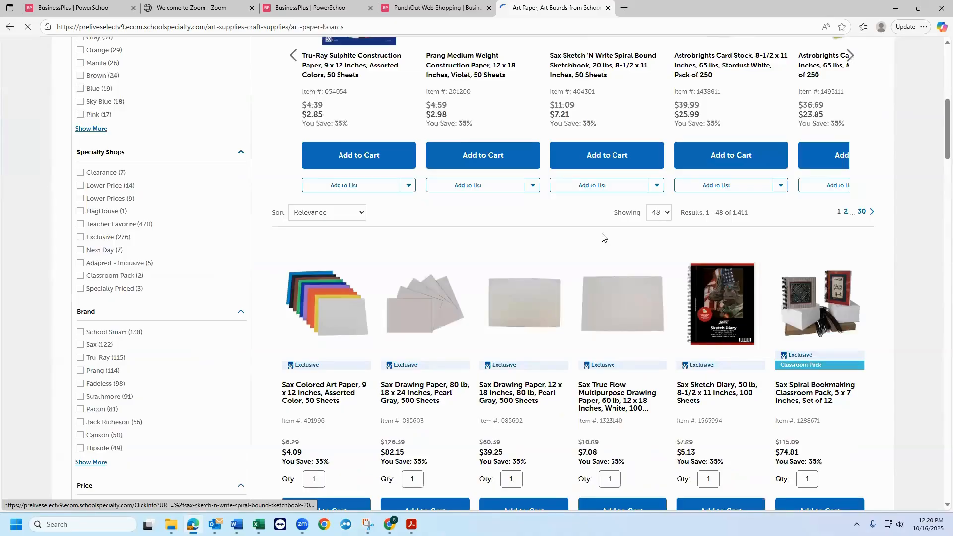
{"action": "scroll", "coordinate": [601, 238], "scroll_direction": "down", "scroll_amount": 10}
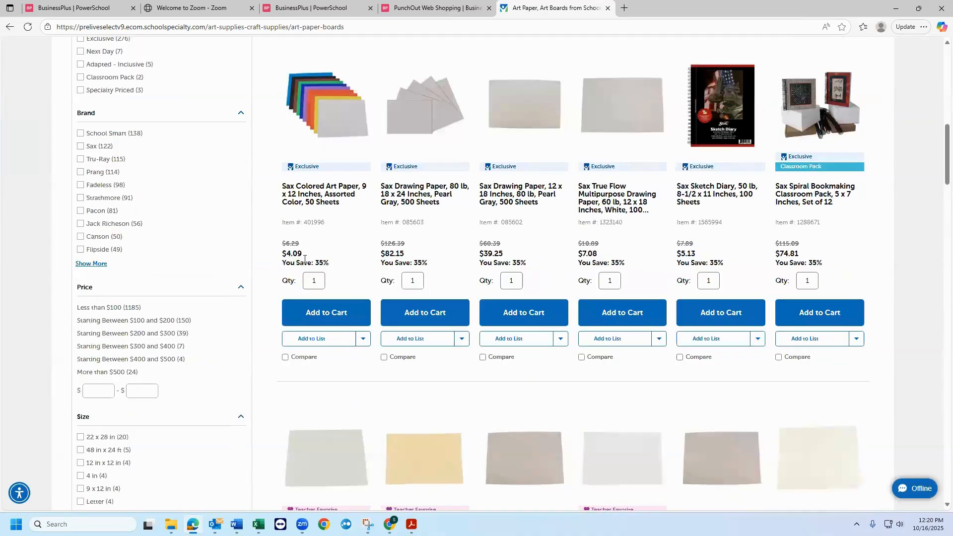
{"action": "double_click", "coordinate": [313, 281]}
{"action": "type", "text": "5"}
{"action": "key", "text": "Tab"}
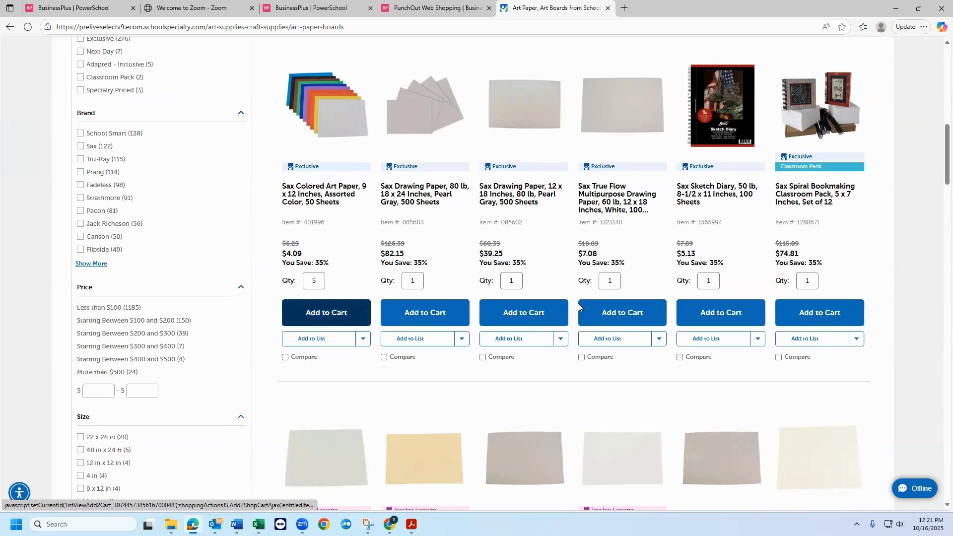
{"action": "left_click", "coordinate": [579, 307]}
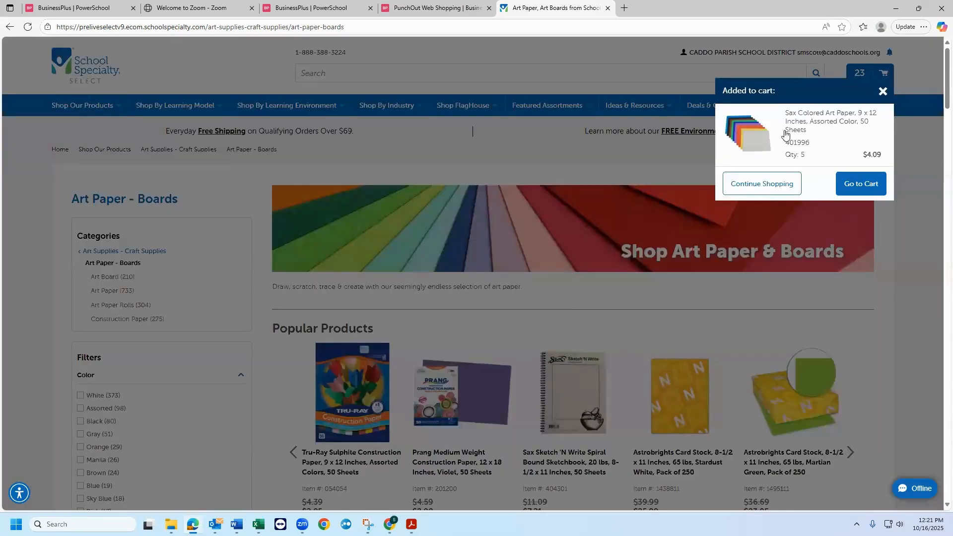
{"action": "left_click", "coordinate": [781, 184]}
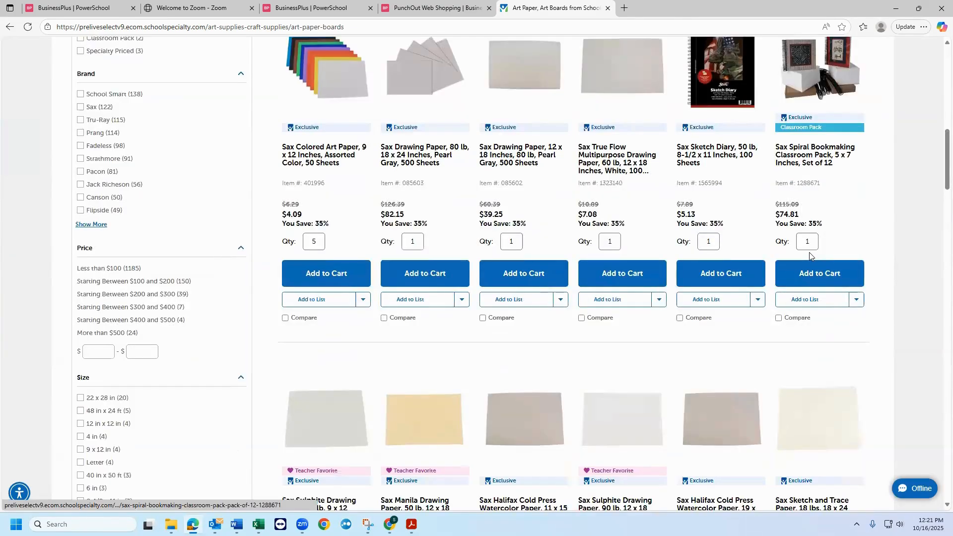
- Display the summary of items in the shopping cart and go to the full cart page
{"action": "scroll", "coordinate": [812, 256], "scroll_direction": "up", "scroll_amount": 12}
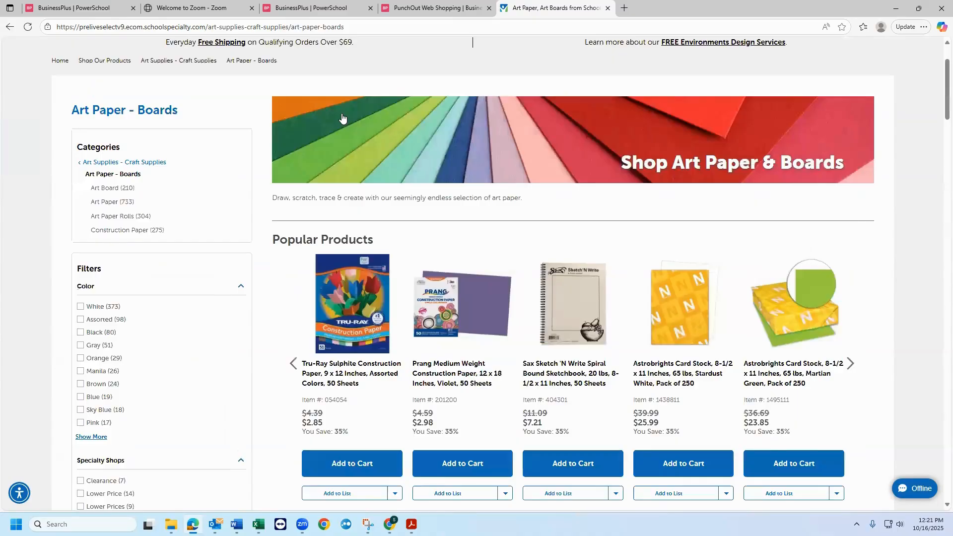
{"action": "scroll", "coordinate": [342, 119], "scroll_direction": "up", "scroll_amount": 2}
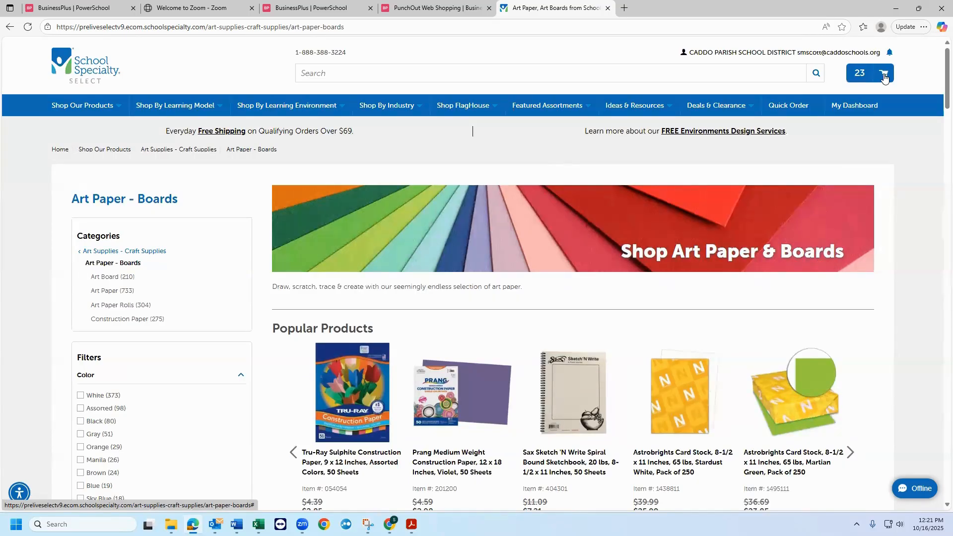
{"action": "left_click", "coordinate": [884, 77]}
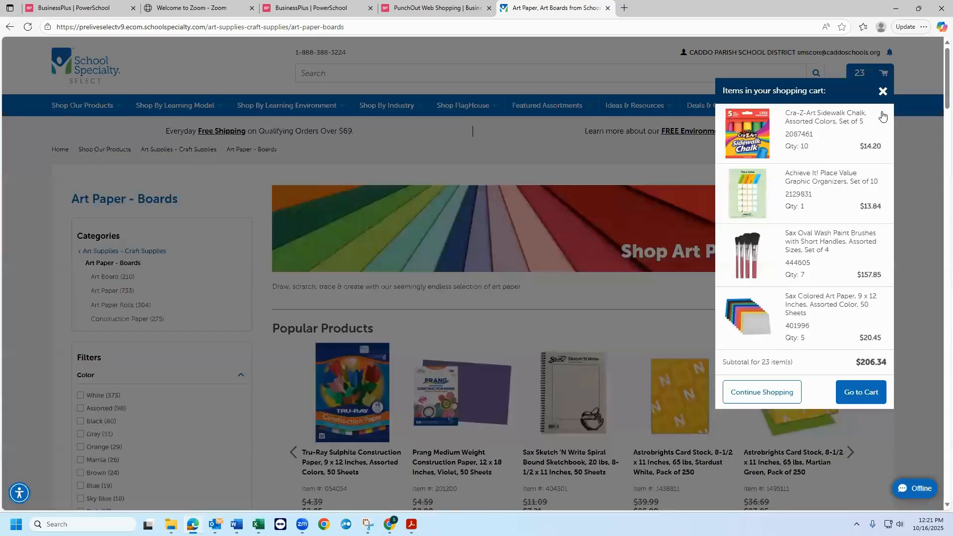
{"action": "left_click", "coordinate": [857, 398]}
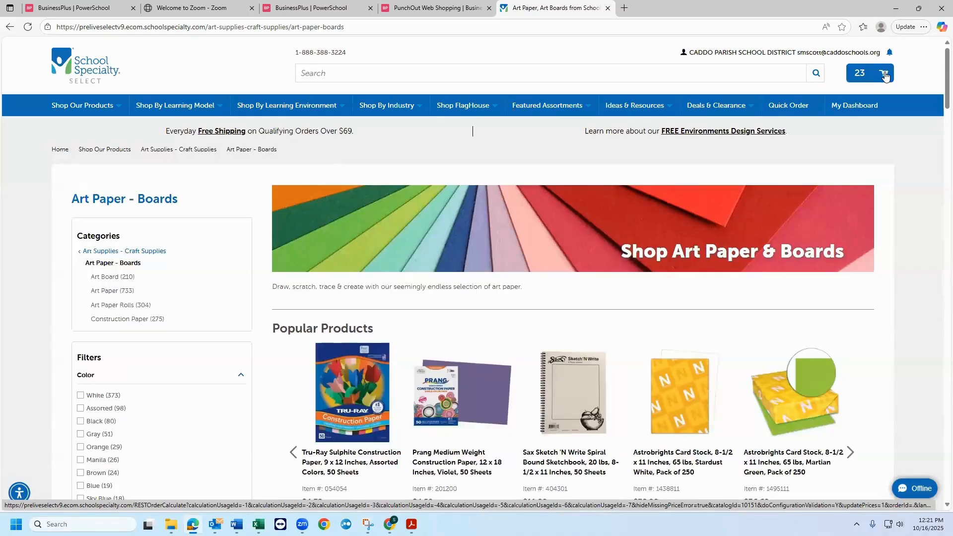
{"action": "left_click", "coordinate": [886, 78]}
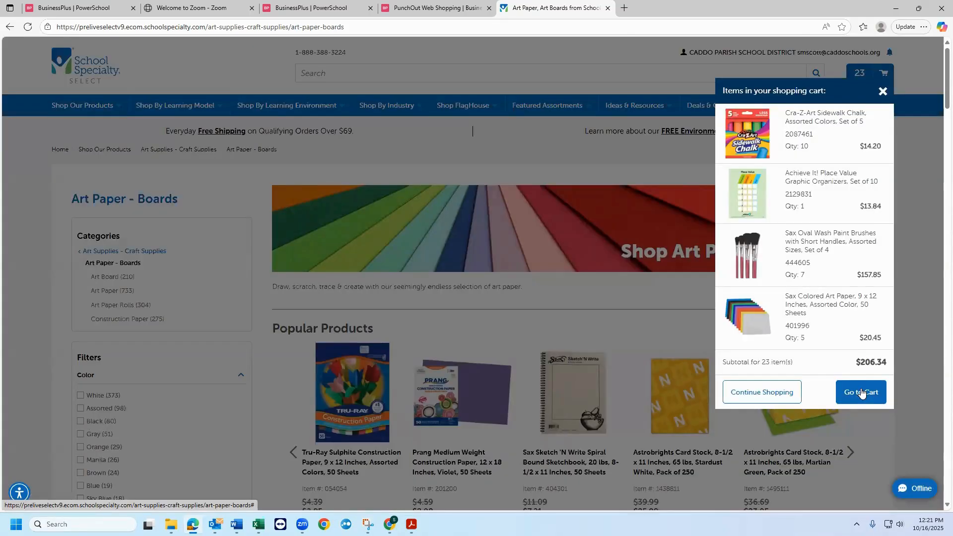
{"action": "left_click", "coordinate": [861, 394]}
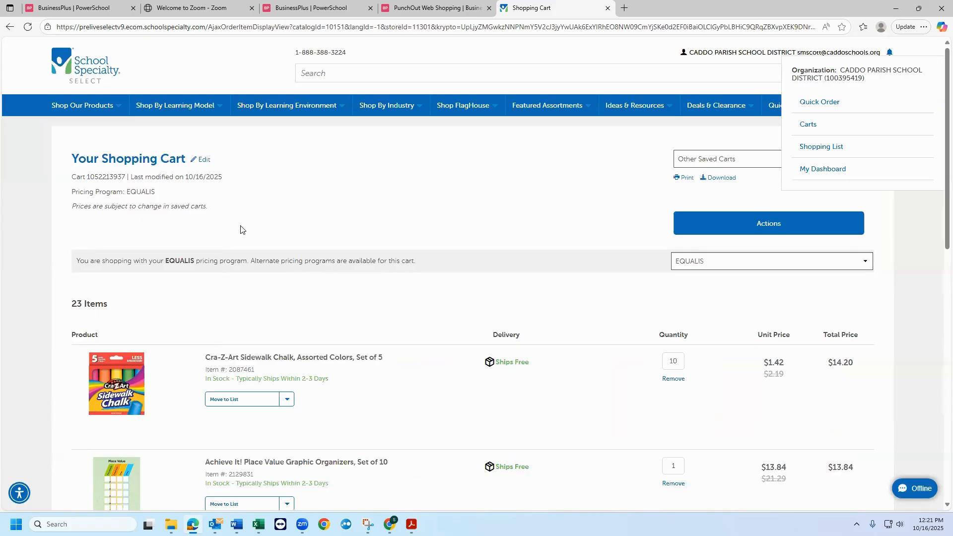
- Set the cart quantity of the Achieve It! Place Value Graphic Organizers, Set of 10 to 5
{"action": "scroll", "coordinate": [240, 230], "scroll_direction": "down", "scroll_amount": 1}
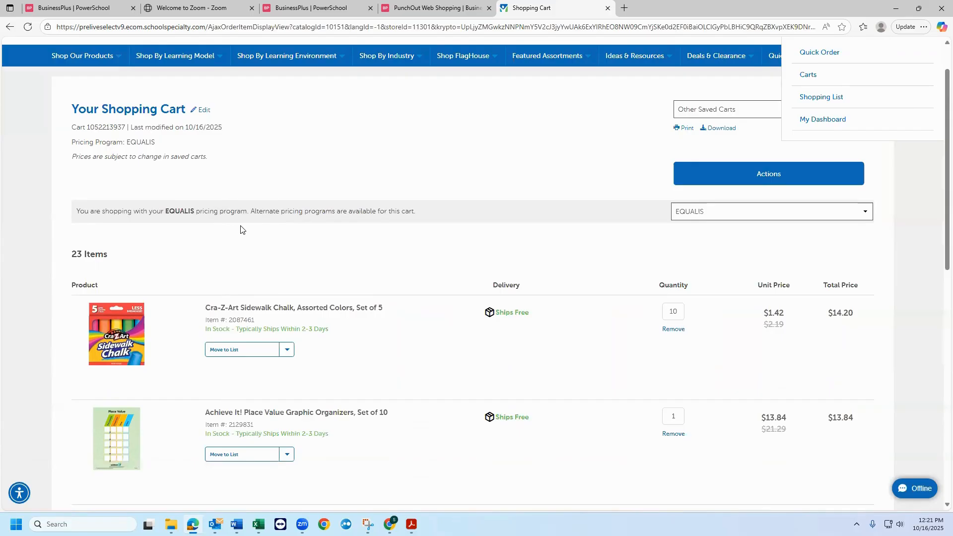
{"action": "scroll", "coordinate": [241, 230], "scroll_direction": "down", "scroll_amount": 3}
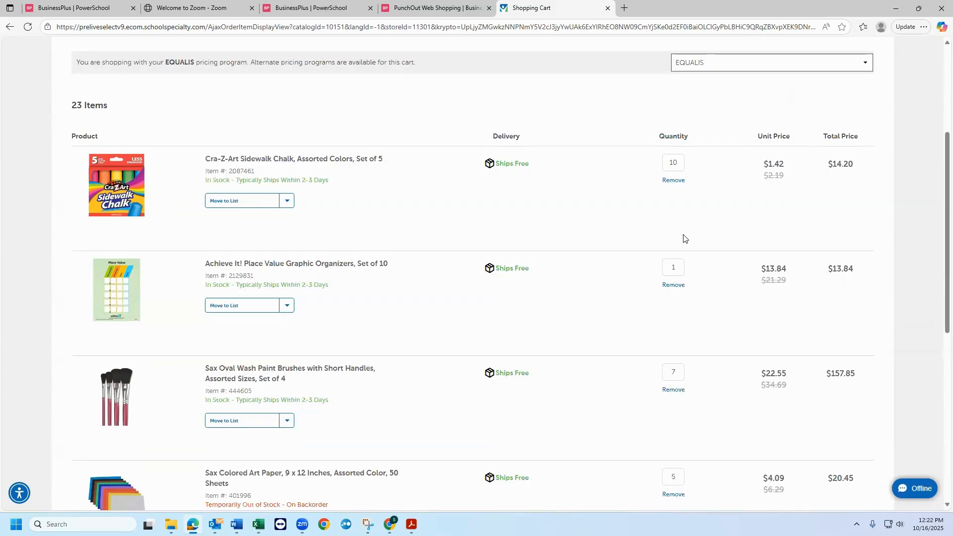
{"action": "scroll", "coordinate": [683, 239], "scroll_direction": "down", "scroll_amount": 1}
{"action": "scroll", "coordinate": [546, 347], "scroll_direction": "down", "scroll_amount": 1}
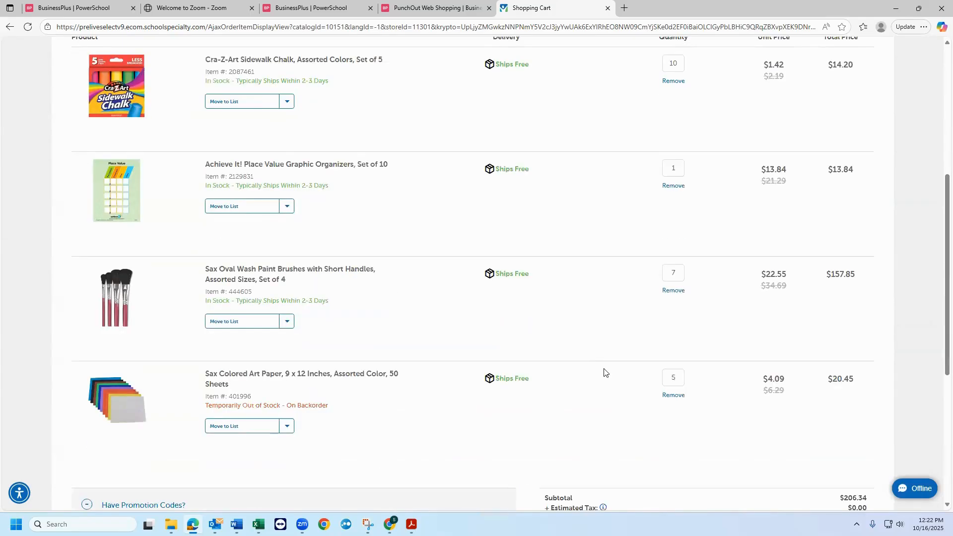
{"action": "scroll", "coordinate": [666, 342], "scroll_direction": "up", "scroll_amount": 4}
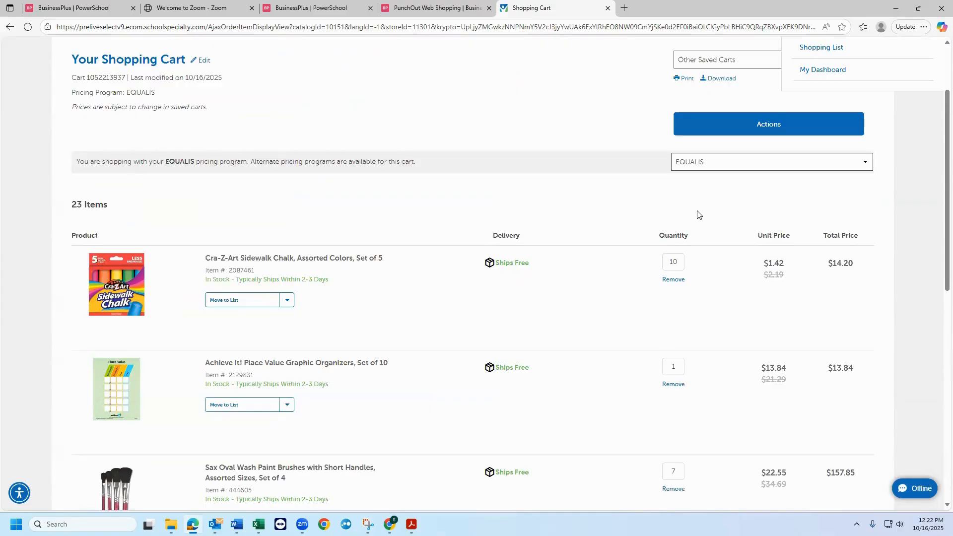
{"action": "scroll", "coordinate": [697, 214], "scroll_direction": "down", "scroll_amount": 4}
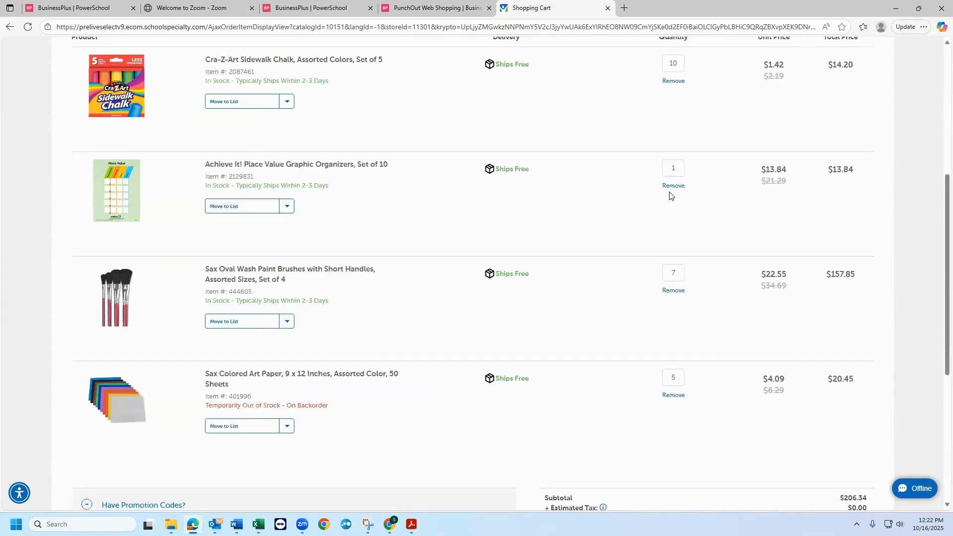
{"action": "scroll", "coordinate": [669, 267], "scroll_direction": "up", "scroll_amount": 2}
{"action": "left_click", "coordinate": [669, 267]}
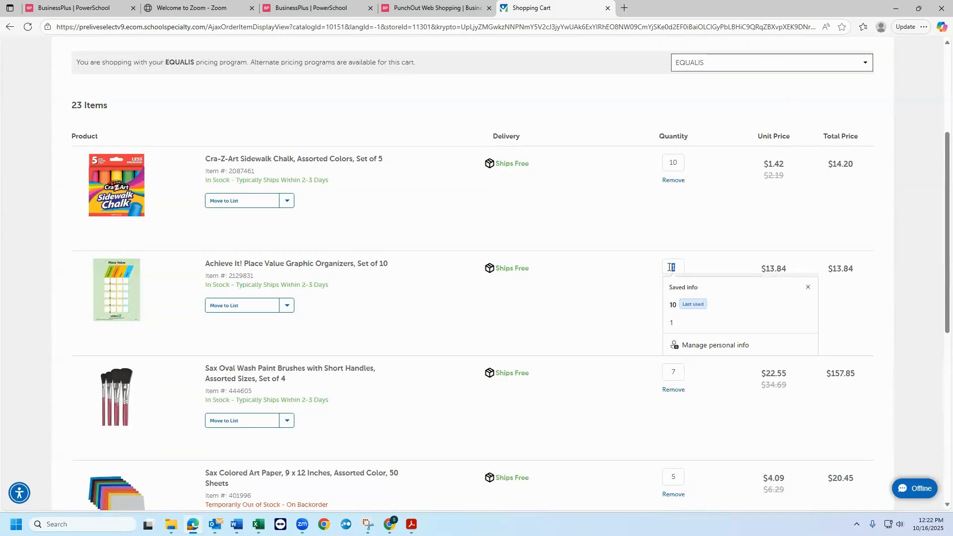
{"action": "type", "text": "5"}
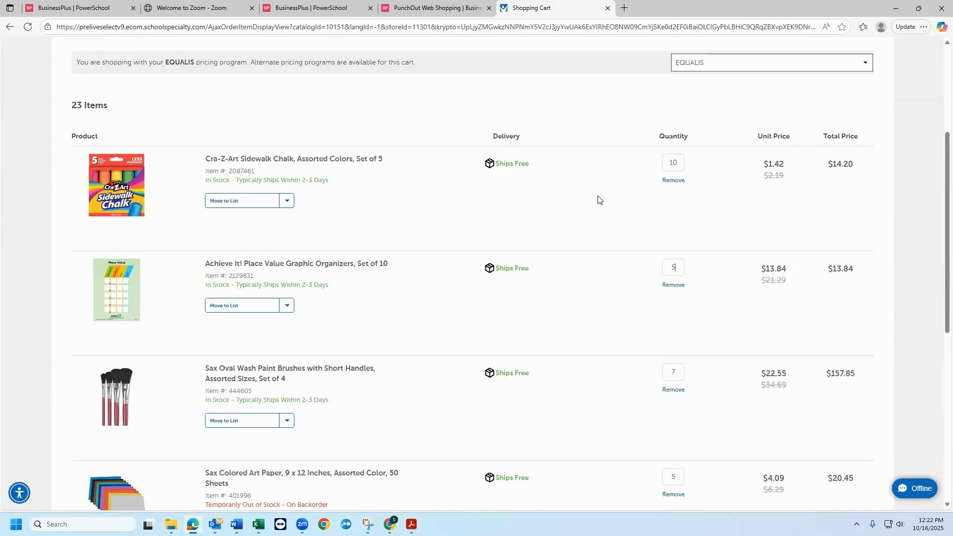
{"action": "left_click", "coordinate": [625, 224]}
- Remove the Sax Colored Art Paper, 9 x 12 Inches, Assorted Color, 50 Sheets from the shopping cart
{"action": "scroll", "coordinate": [627, 284], "scroll_direction": "down", "scroll_amount": 4}
{"action": "scroll", "coordinate": [621, 264], "scroll_direction": "down", "scroll_amount": 3}
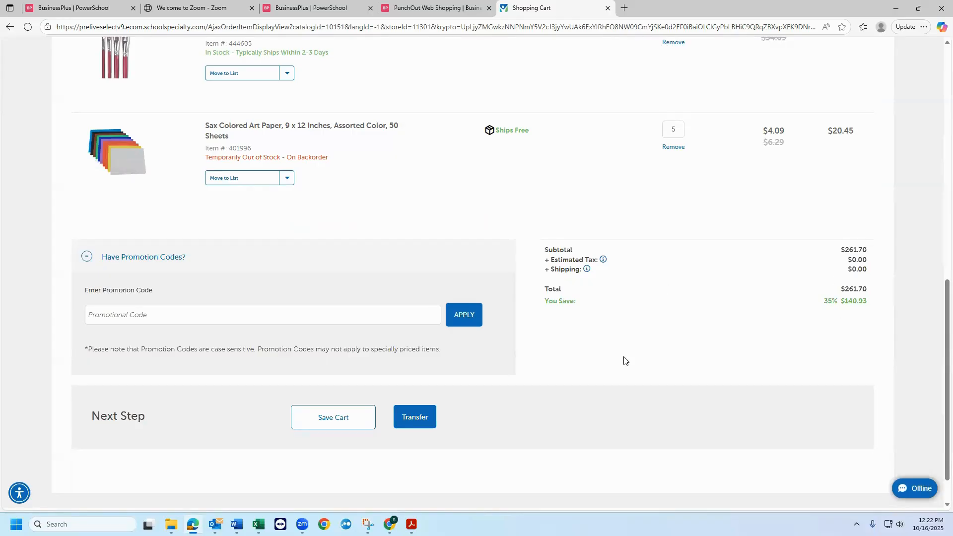
{"action": "scroll", "coordinate": [624, 361], "scroll_direction": "up", "scroll_amount": 3}
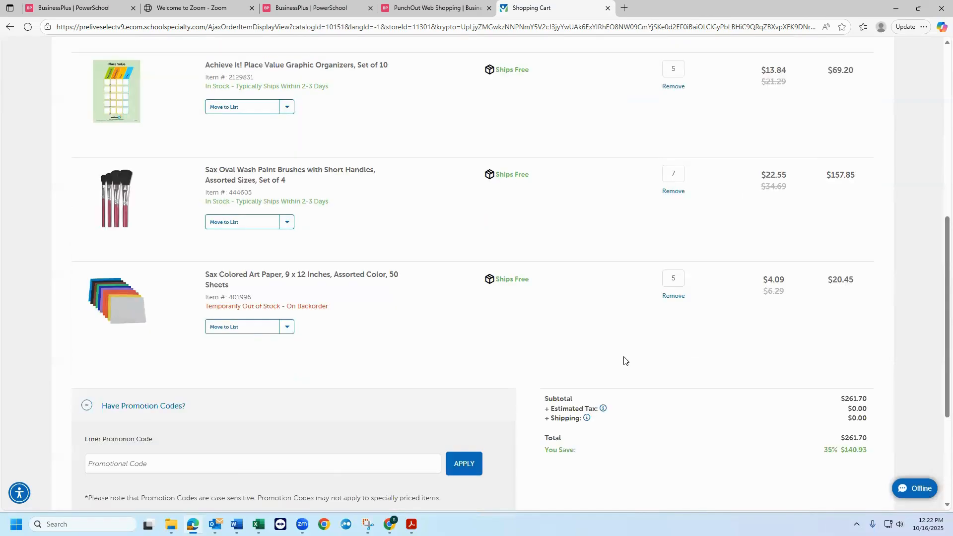
{"action": "scroll", "coordinate": [624, 361], "scroll_direction": "up", "scroll_amount": 4}
{"action": "scroll", "coordinate": [347, 202], "scroll_direction": "down", "scroll_amount": 4}
{"action": "left_click", "coordinate": [671, 298]}
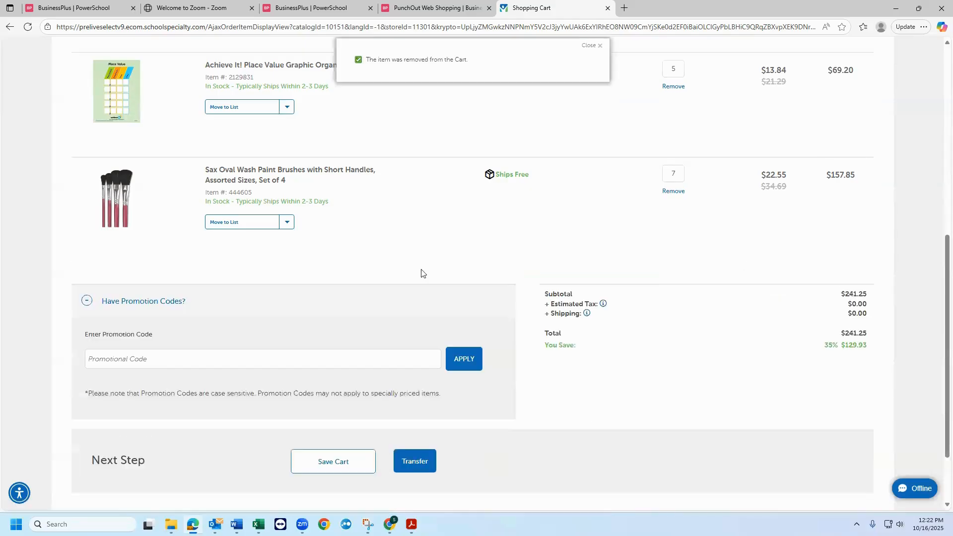
- Check the remaining cart items and order total, and transfer the cart to BusinessPlus as a purchase request
{"action": "scroll", "coordinate": [425, 277], "scroll_direction": "up", "scroll_amount": 3}
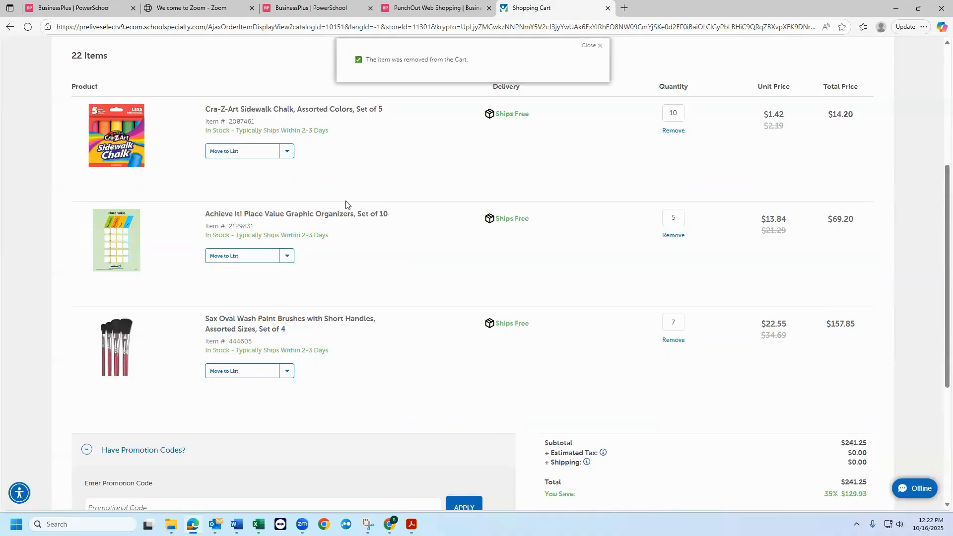
{"action": "scroll", "coordinate": [447, 258], "scroll_direction": "down", "scroll_amount": 4}
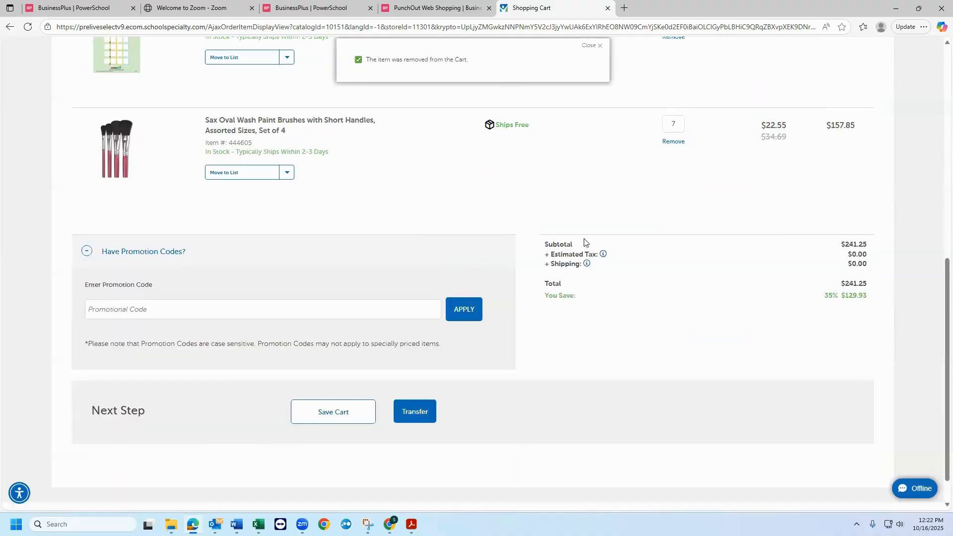
{"action": "scroll", "coordinate": [585, 245], "scroll_direction": "up", "scroll_amount": 8}
{"action": "scroll", "coordinate": [580, 223], "scroll_direction": "down", "scroll_amount": 15}
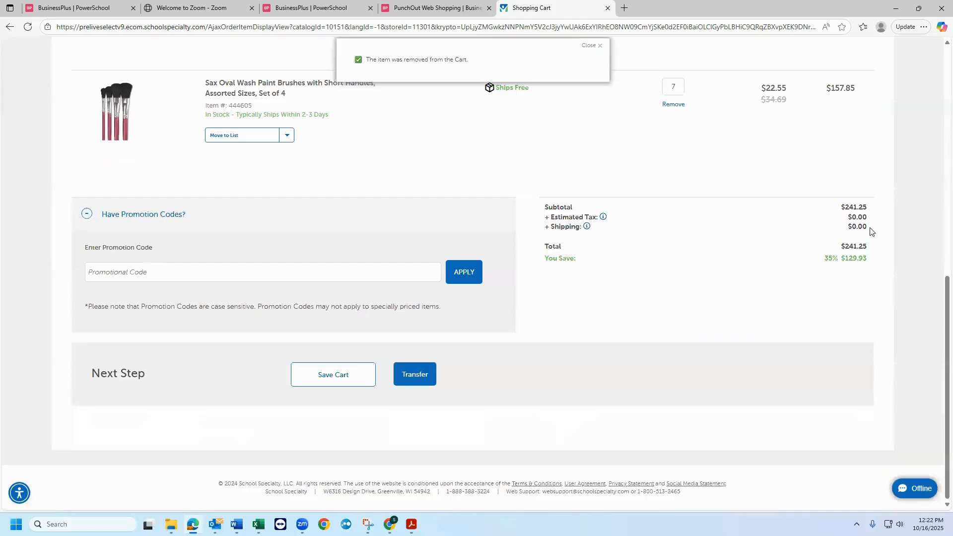
{"action": "scroll", "coordinate": [570, 235], "scroll_direction": "up", "scroll_amount": 3}
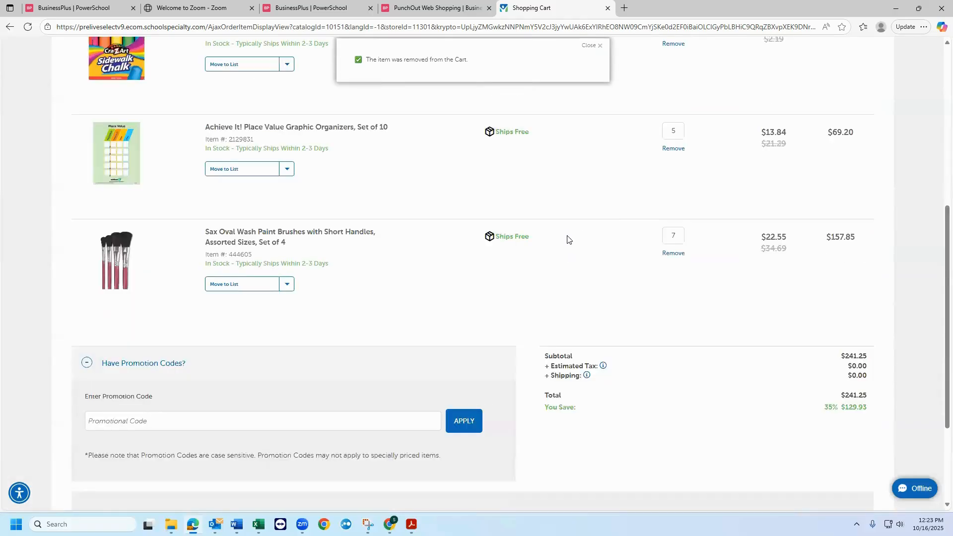
{"action": "scroll", "coordinate": [569, 236], "scroll_direction": "up", "scroll_amount": 3}
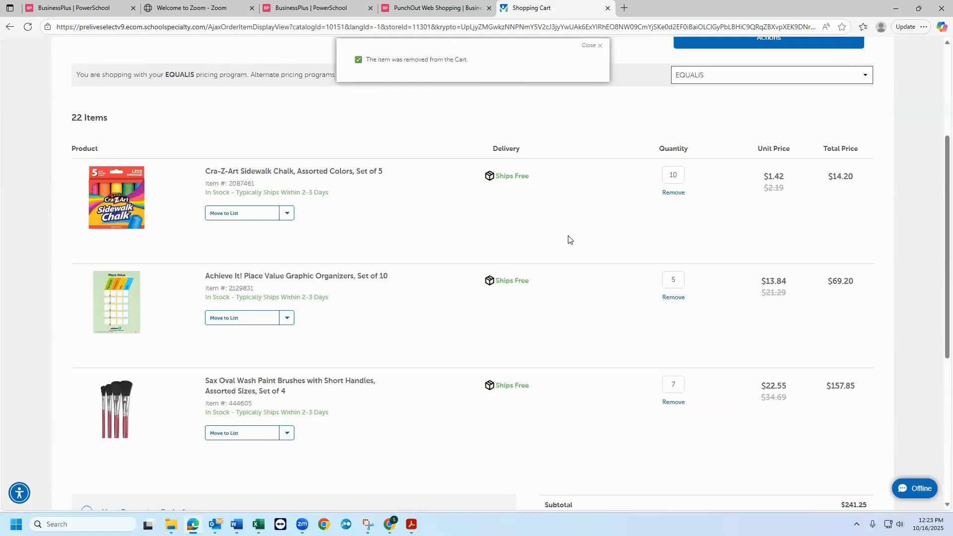
{"action": "scroll", "coordinate": [569, 240], "scroll_direction": "down", "scroll_amount": 4}
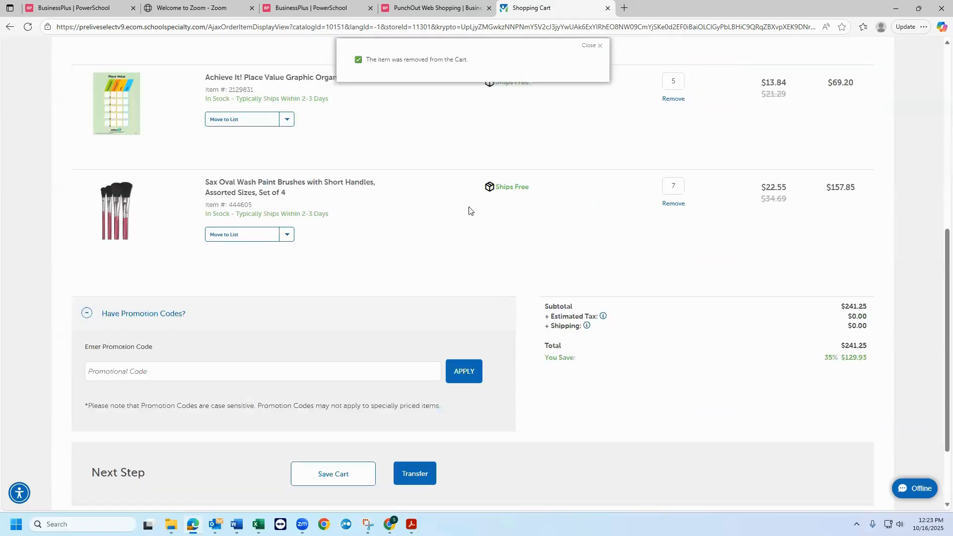
{"action": "scroll", "coordinate": [418, 381], "scroll_direction": "down", "scroll_amount": 2}
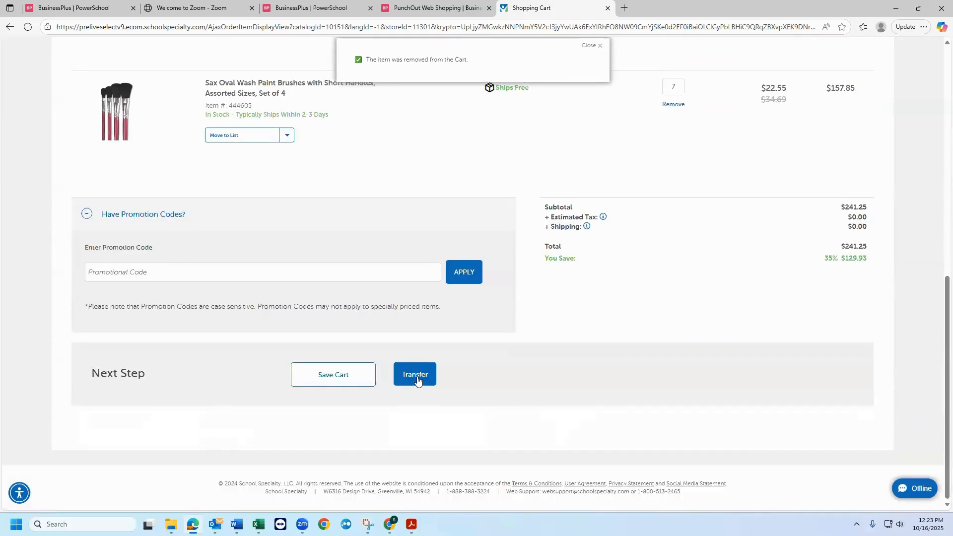
{"action": "left_click", "coordinate": [416, 375]}
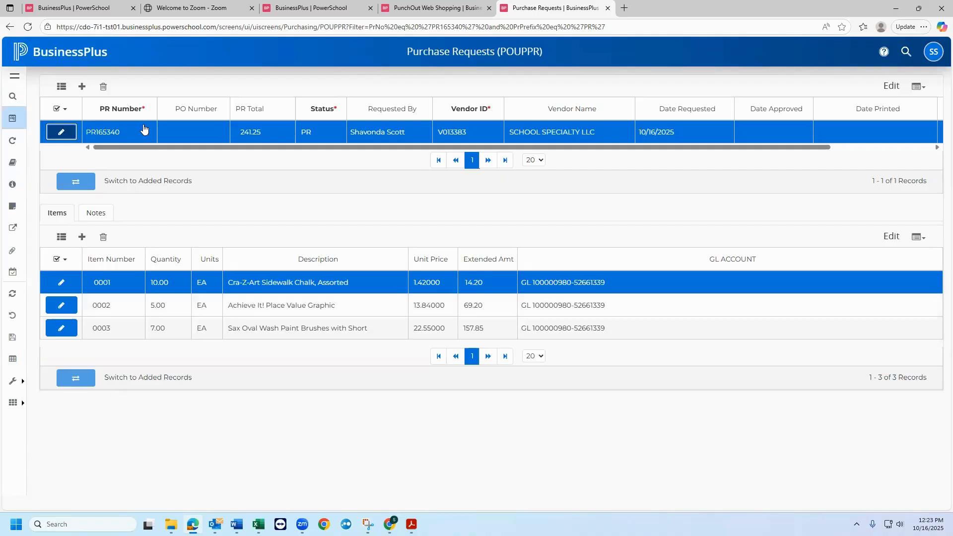
- Open the School Specialty purchase request in its detail form and select the PR accounts payable address as the Bill To Addr Code
{"action": "left_click", "coordinate": [62, 131]}
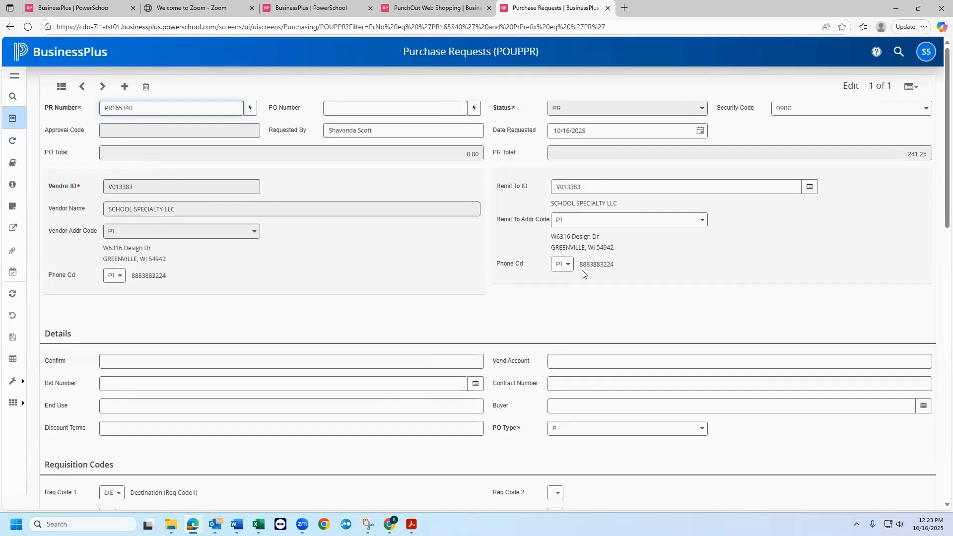
{"action": "scroll", "coordinate": [577, 281], "scroll_direction": "down", "scroll_amount": 4}
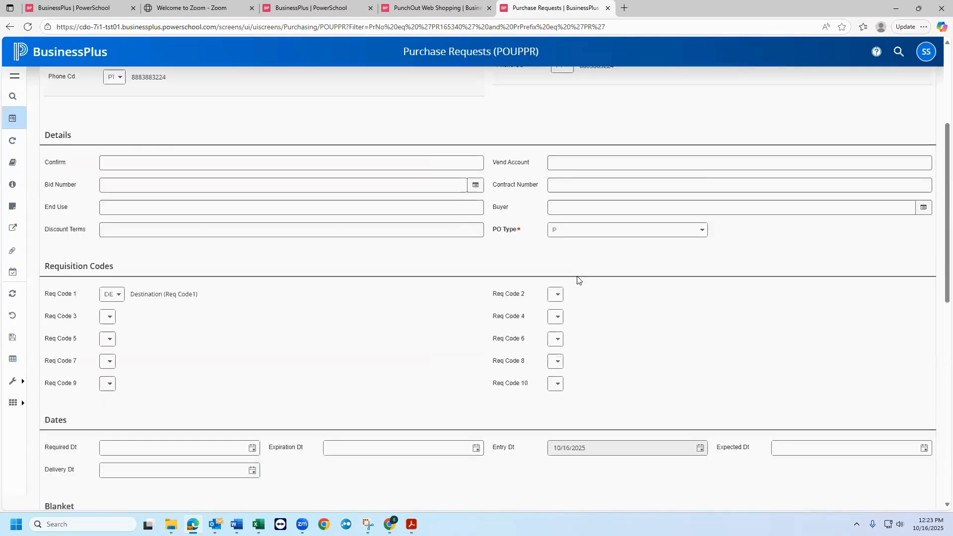
{"action": "scroll", "coordinate": [578, 281], "scroll_direction": "down", "scroll_amount": 3}
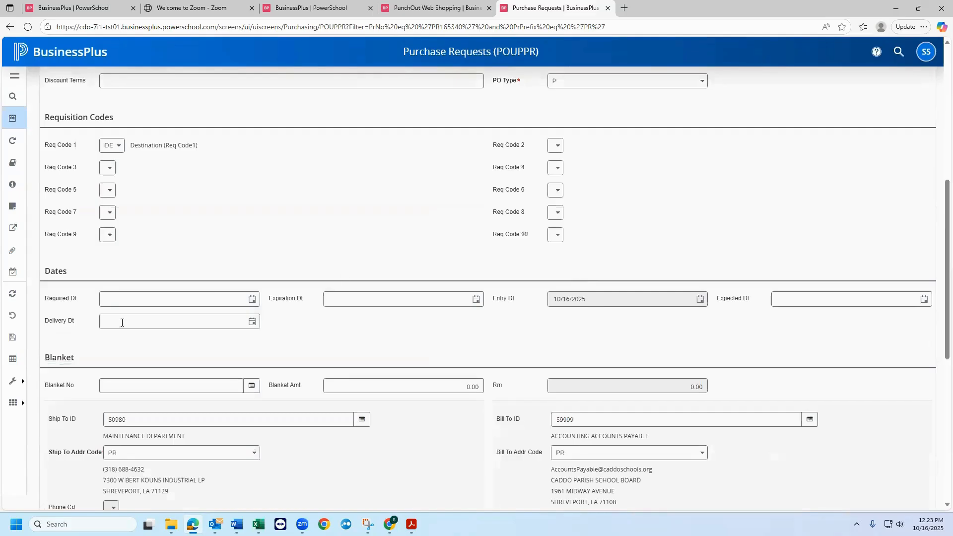
{"action": "scroll", "coordinate": [86, 337], "scroll_direction": "down", "scroll_amount": 2}
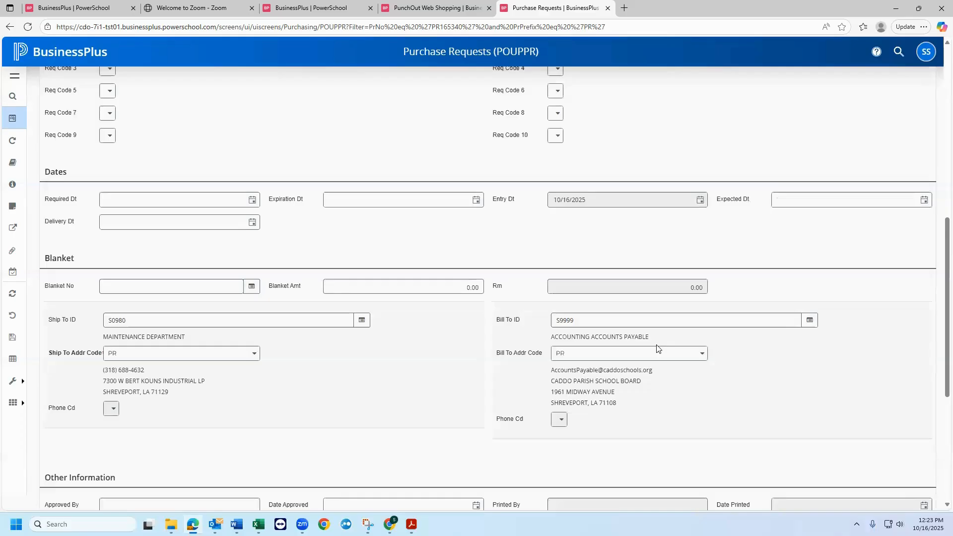
{"action": "scroll", "coordinate": [561, 308], "scroll_direction": "down", "scroll_amount": 1}
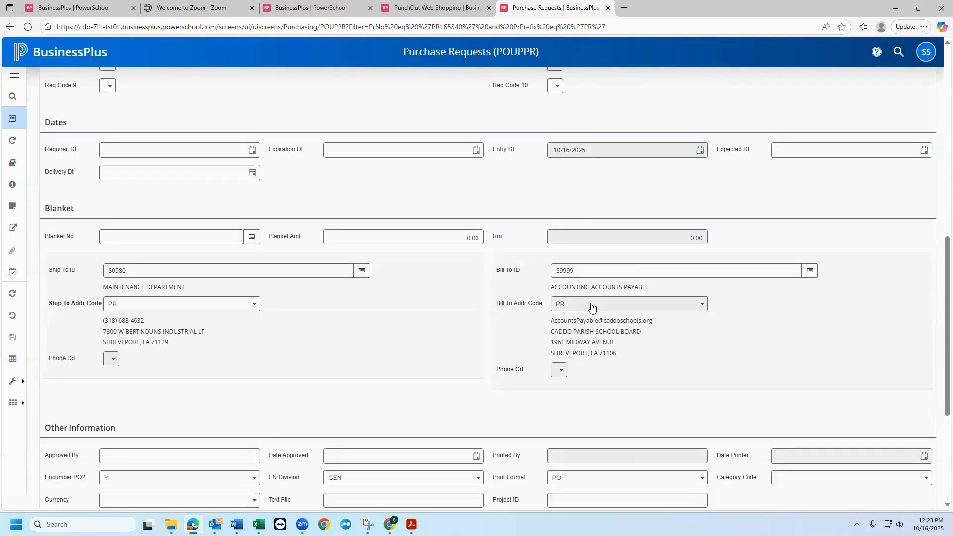
{"action": "left_click", "coordinate": [702, 306]}
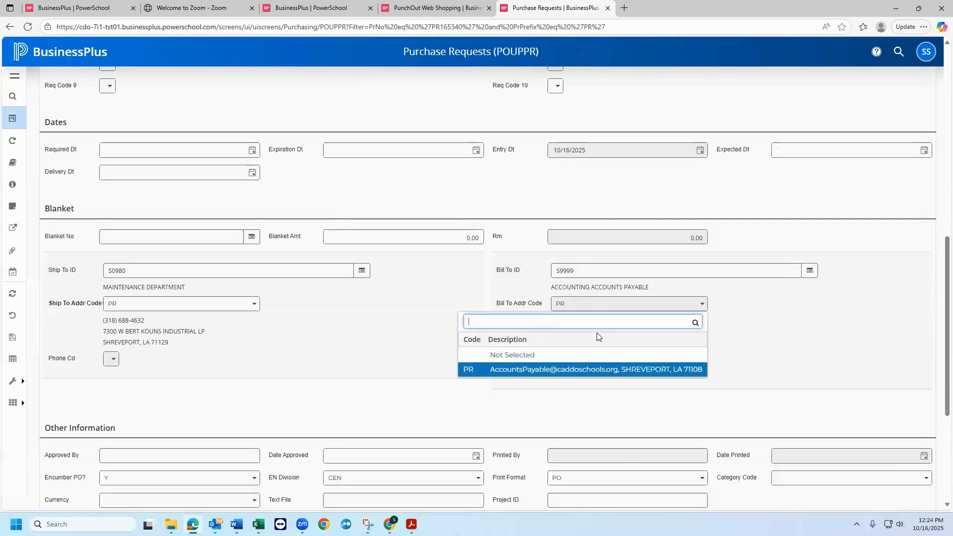
{"action": "left_click", "coordinate": [553, 373]}
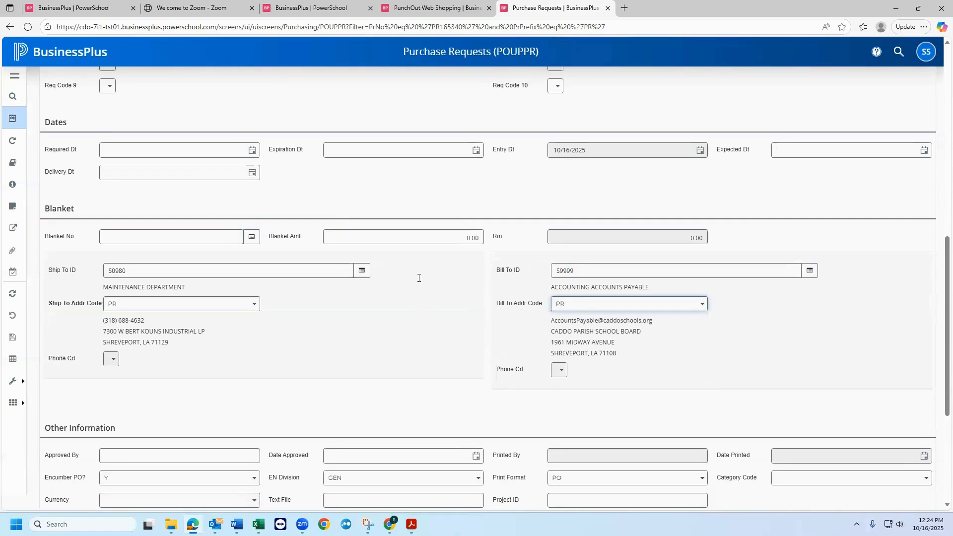
- Open item 0001, the Cra-Z-Art Sidewalk Chalk, and examine its quantity, price, description and GL account distribution
{"action": "scroll", "coordinate": [419, 278], "scroll_direction": "down", "scroll_amount": 3}
{"action": "scroll", "coordinate": [199, 353], "scroll_direction": "down", "scroll_amount": 1}
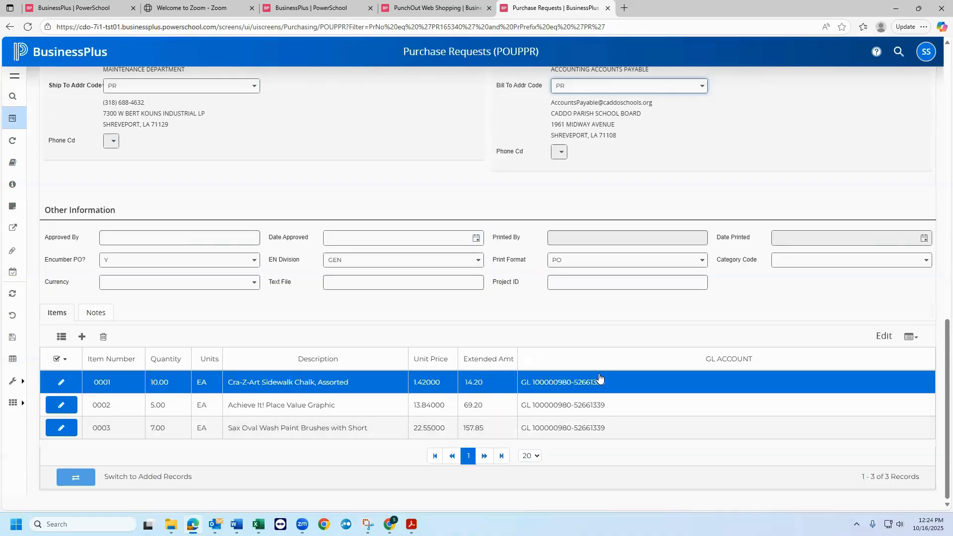
{"action": "left_click", "coordinate": [58, 383]}
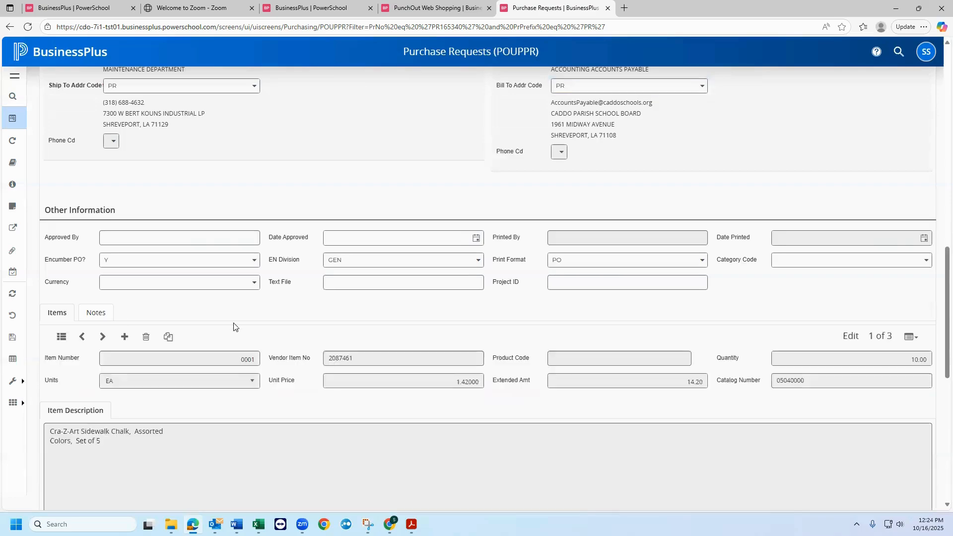
{"action": "scroll", "coordinate": [234, 327], "scroll_direction": "down", "scroll_amount": 5}
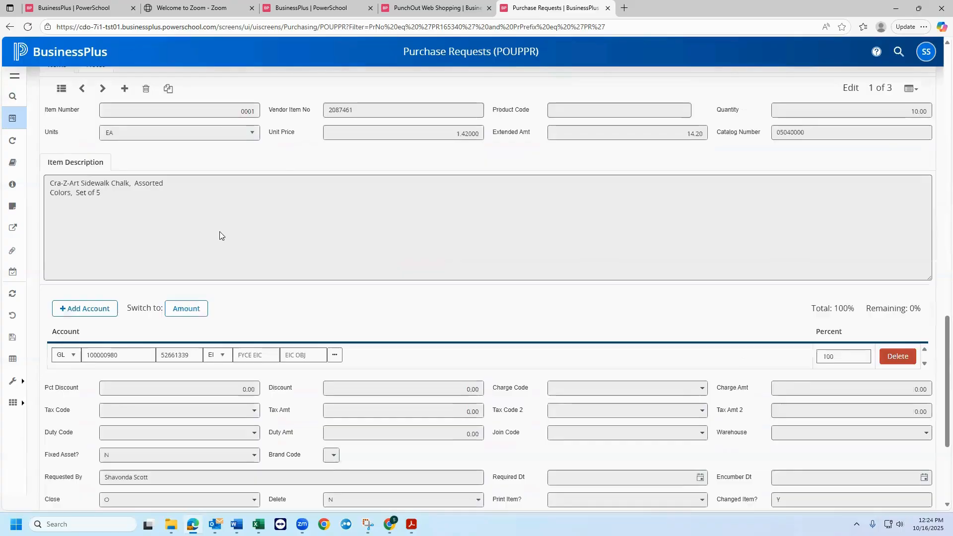
{"action": "scroll", "coordinate": [232, 259], "scroll_direction": "down", "scroll_amount": 3}
{"action": "scroll", "coordinate": [225, 256], "scroll_direction": "up", "scroll_amount": 5}
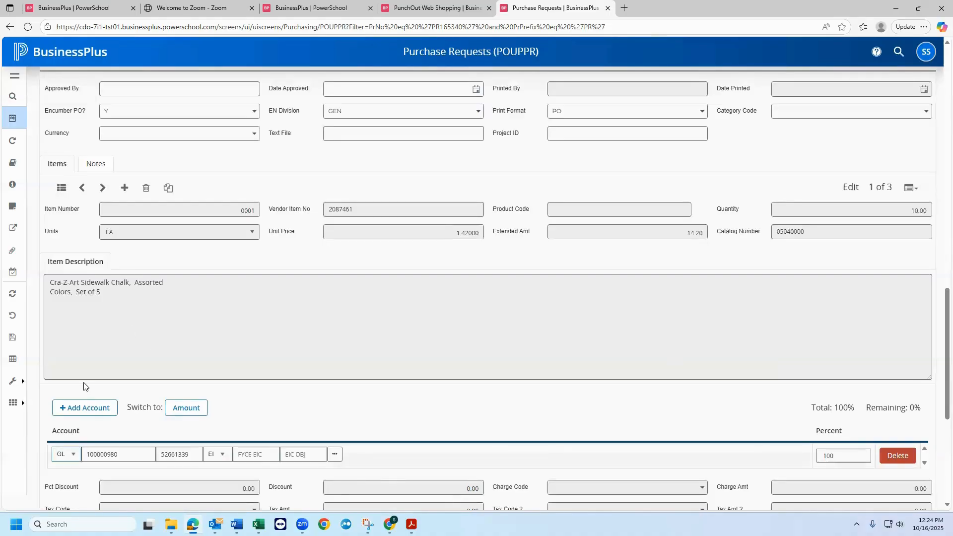
{"action": "scroll", "coordinate": [145, 416], "scroll_direction": "down", "scroll_amount": 1}
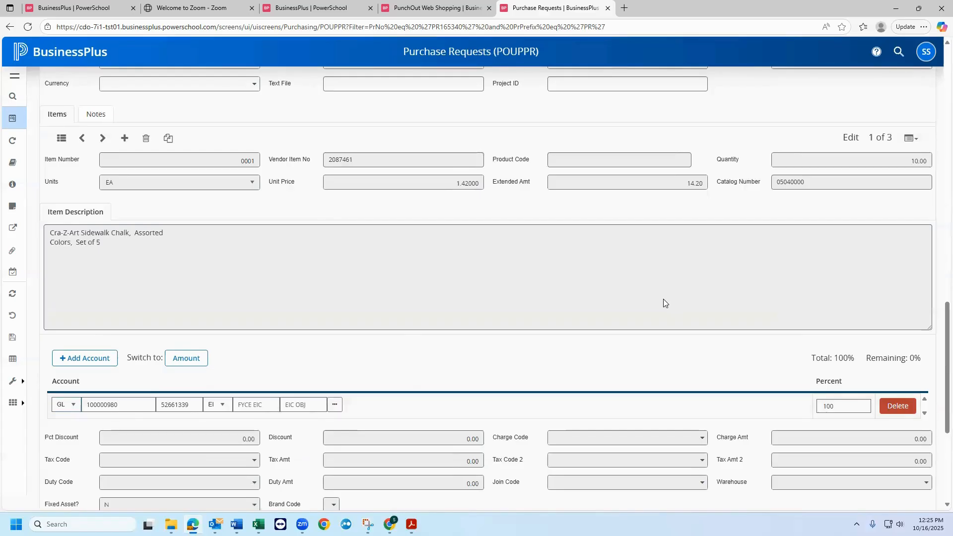
{"action": "scroll", "coordinate": [663, 299], "scroll_direction": "up", "scroll_amount": 3}
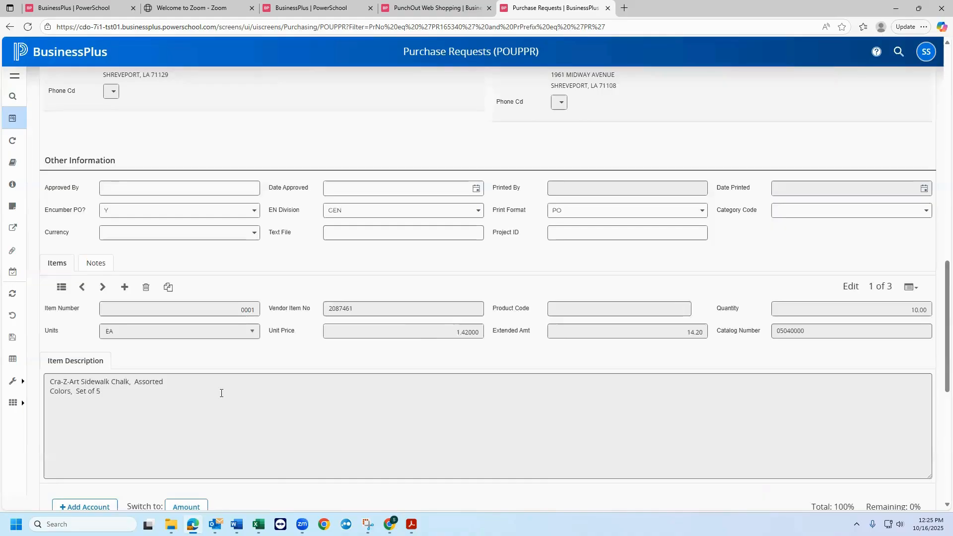
{"action": "scroll", "coordinate": [221, 393], "scroll_direction": "down", "scroll_amount": 2}
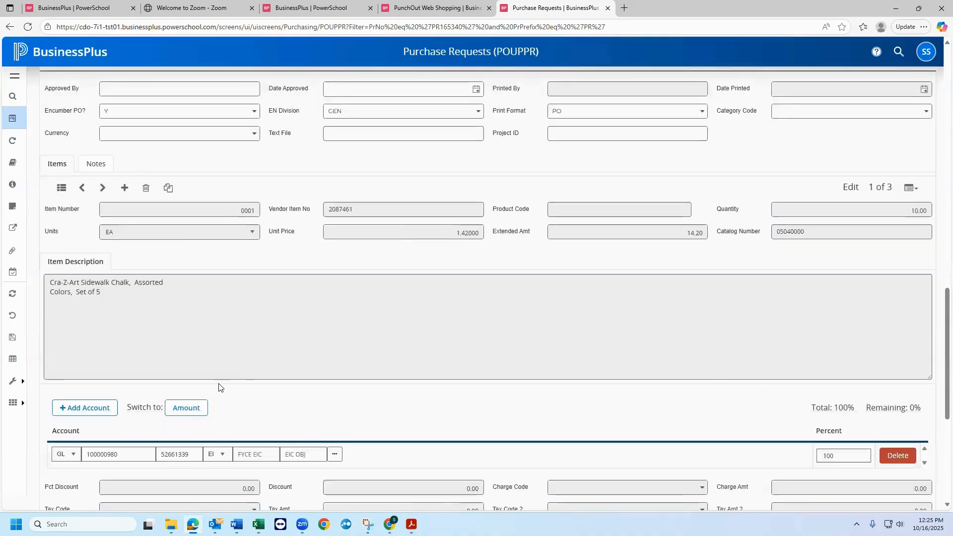
{"action": "scroll", "coordinate": [222, 387], "scroll_direction": "down", "scroll_amount": 2}
{"action": "scroll", "coordinate": [279, 391], "scroll_direction": "up", "scroll_amount": 4}
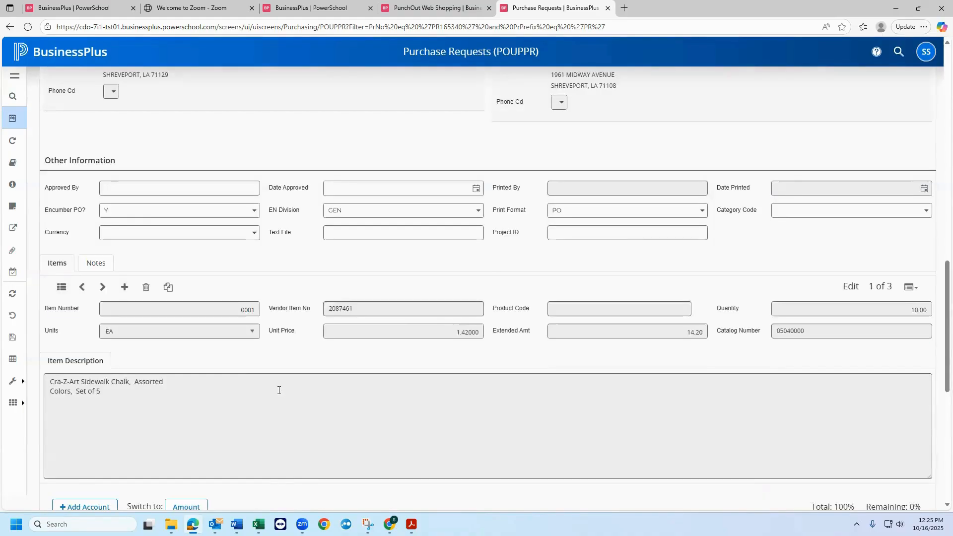
{"action": "scroll", "coordinate": [279, 390], "scroll_direction": "up", "scroll_amount": 10}
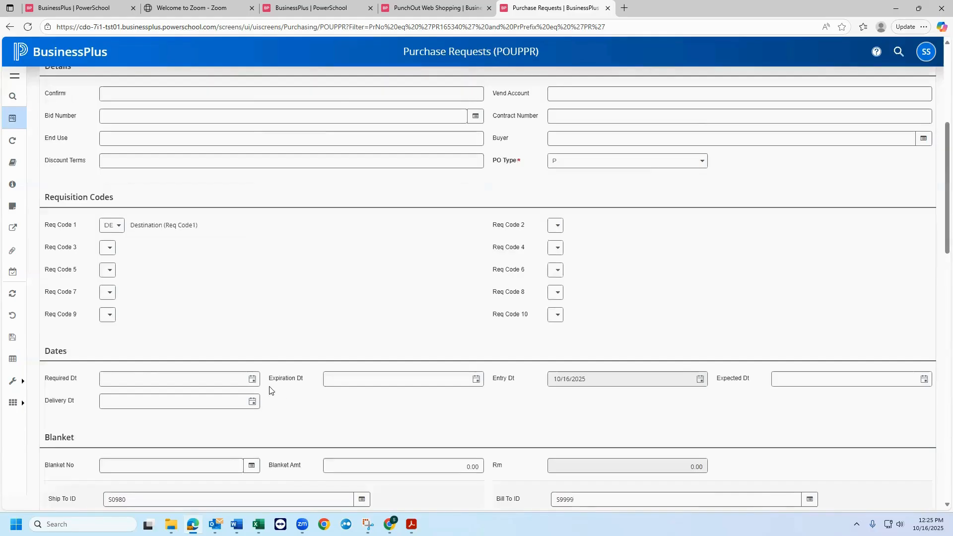
- Return the purchase request's items from the single-item form to the list of all item lines
{"action": "scroll", "coordinate": [269, 391], "scroll_direction": "down", "scroll_amount": 4}
{"action": "scroll", "coordinate": [70, 387], "scroll_direction": "down", "scroll_amount": 4}
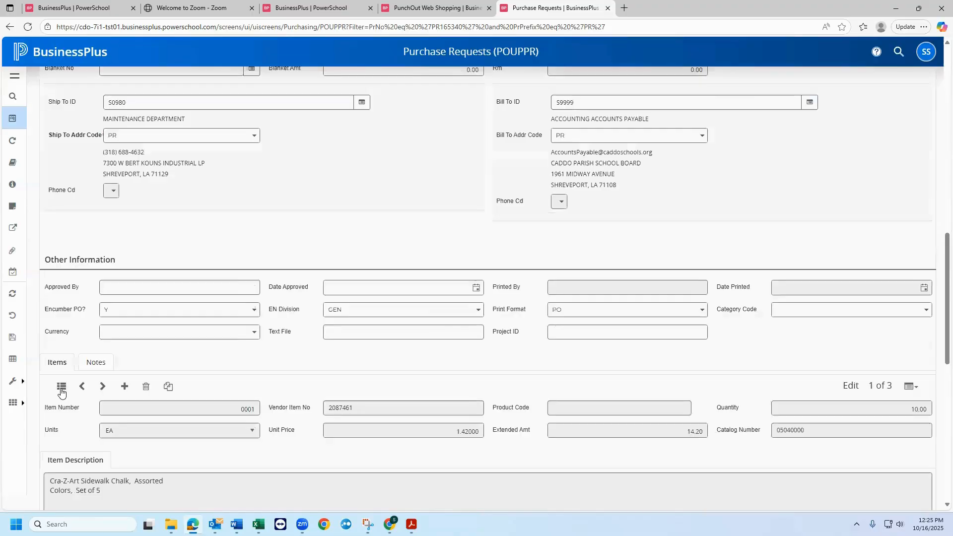
{"action": "left_click", "coordinate": [61, 387]}
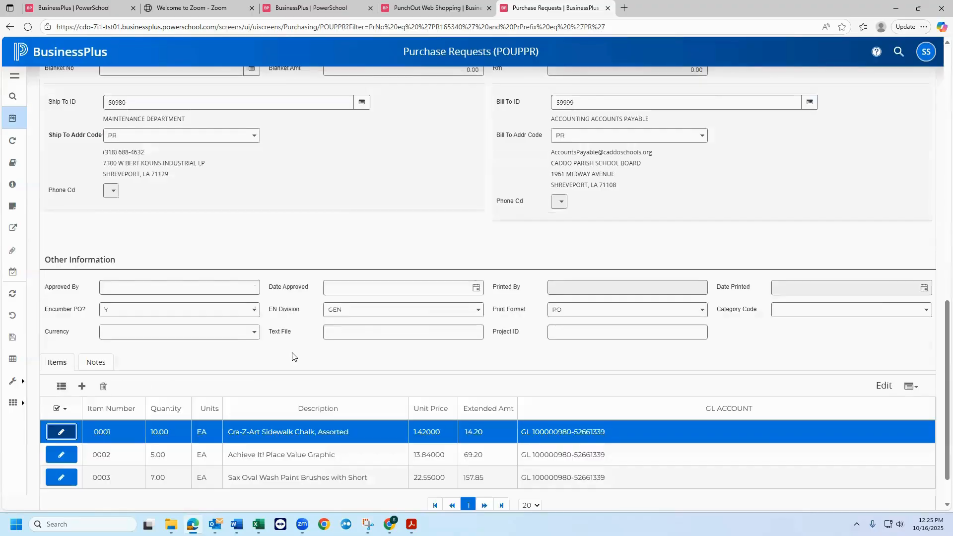
{"action": "scroll", "coordinate": [292, 357], "scroll_direction": "up", "scroll_amount": 3}
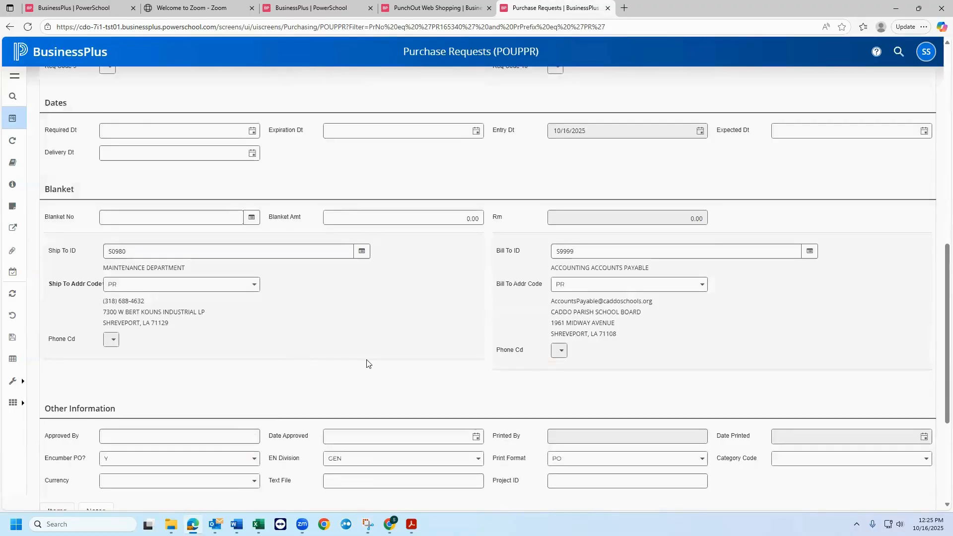
{"action": "scroll", "coordinate": [368, 363], "scroll_direction": "up", "scroll_amount": 3}
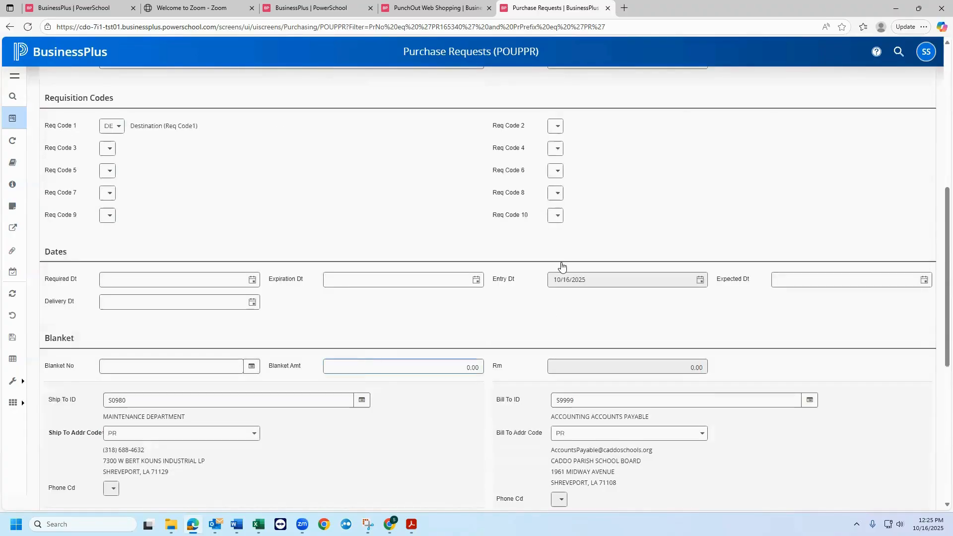
{"action": "scroll", "coordinate": [563, 248], "scroll_direction": "up", "scroll_amount": 4}
{"action": "left_click", "coordinate": [565, 236]}
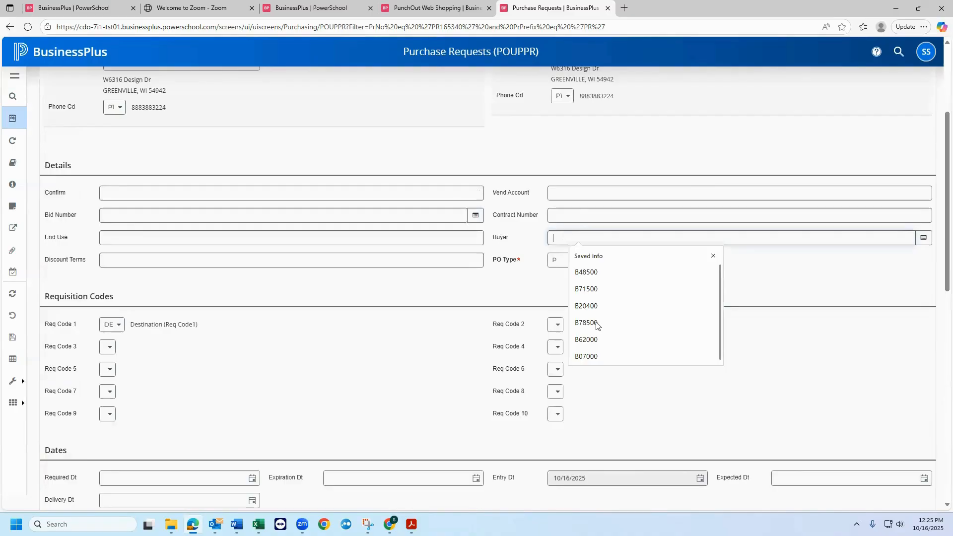
{"action": "left_click", "coordinate": [597, 323]}
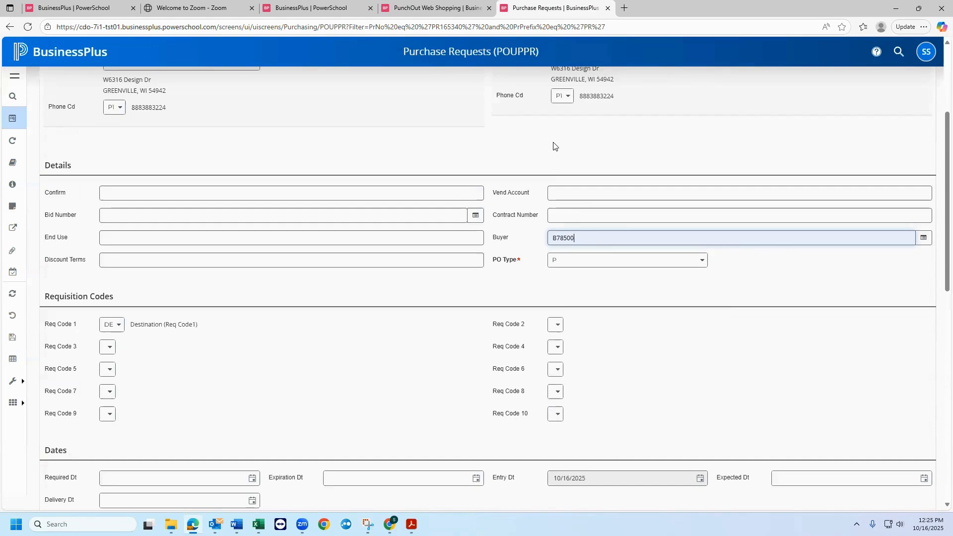
{"action": "key", "text": "Return"}
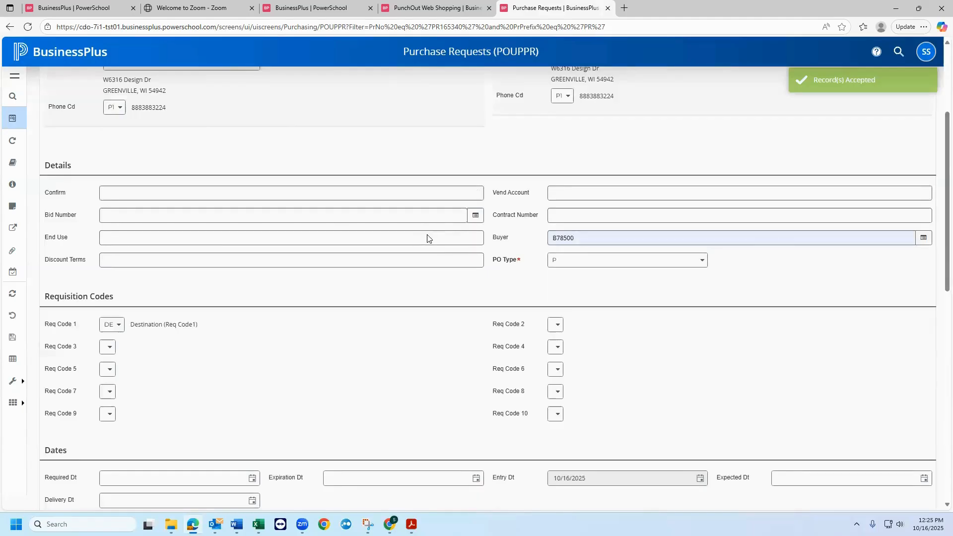
- Open the approvals for the School Specialty purchase request and submit its approval without a comment
{"action": "scroll", "coordinate": [427, 236], "scroll_direction": "up", "scroll_amount": 3}
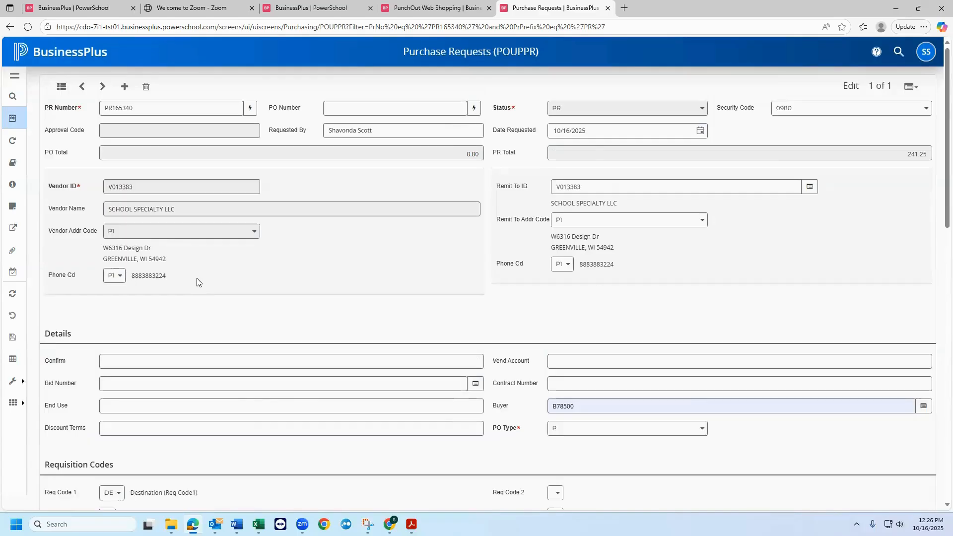
{"action": "scroll", "coordinate": [198, 278], "scroll_direction": "down", "scroll_amount": 5}
{"action": "left_click", "coordinate": [19, 270]}
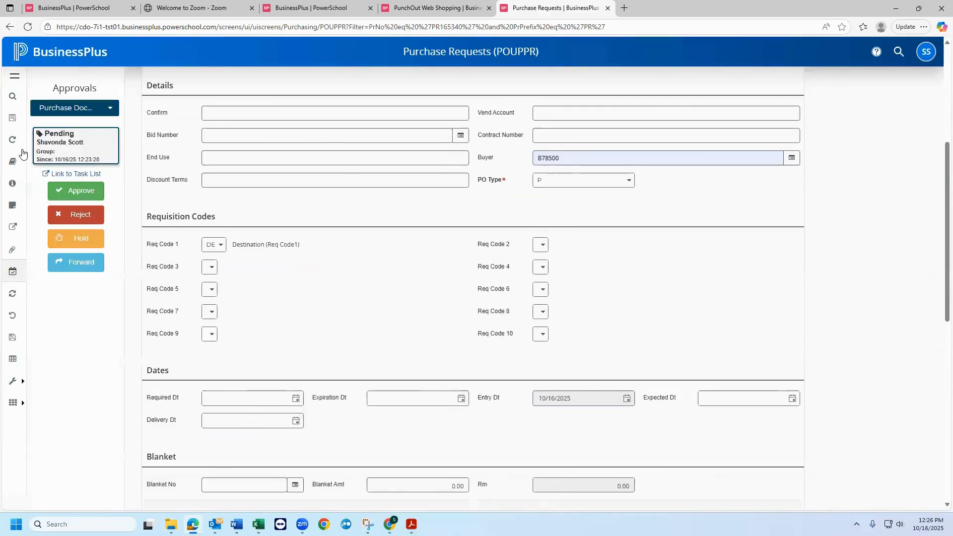
{"action": "scroll", "coordinate": [329, 290], "scroll_direction": "up", "scroll_amount": 5}
{"action": "left_click", "coordinate": [97, 192]}
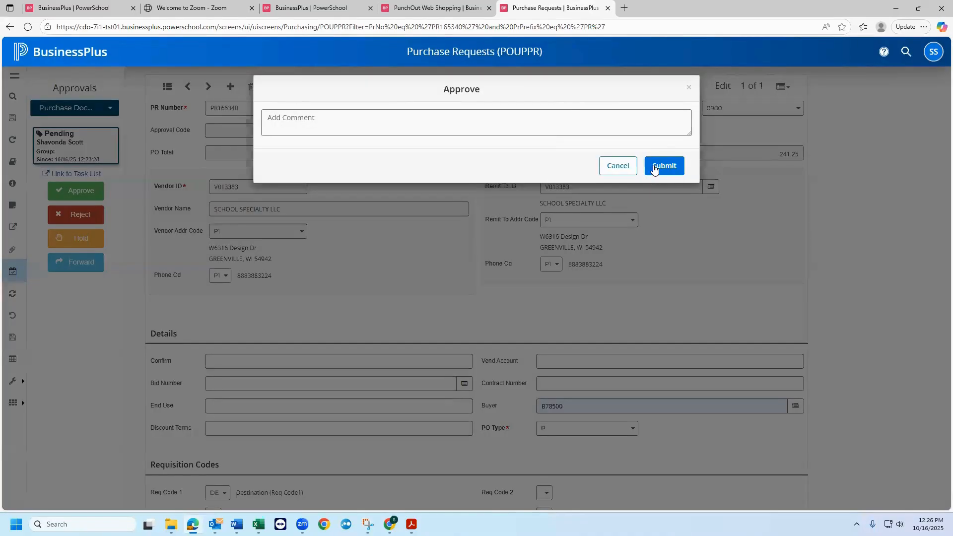
{"action": "left_click", "coordinate": [666, 166]}
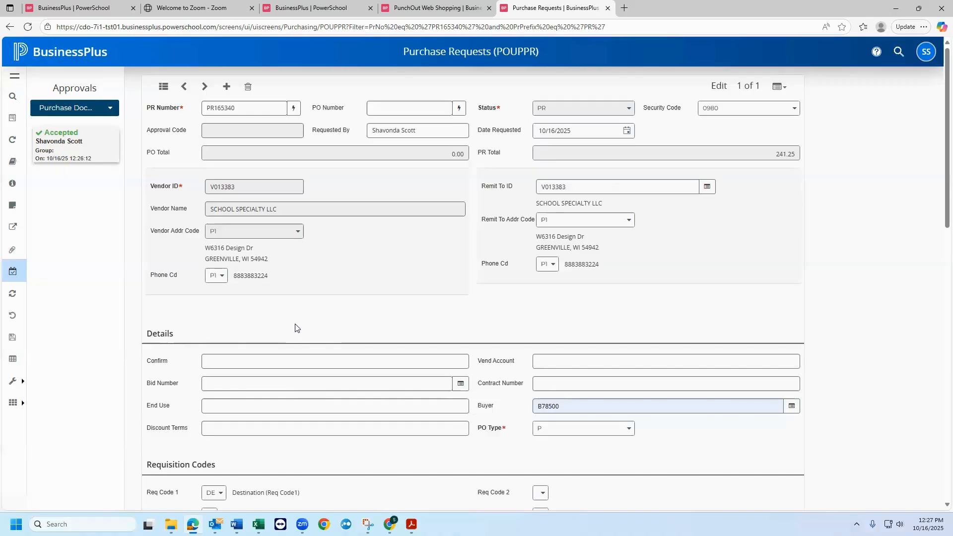
- Review the approved purchase request's details, ship-to and bill-to addresses, and item lines
{"action": "scroll", "coordinate": [295, 328], "scroll_direction": "down", "scroll_amount": 3}
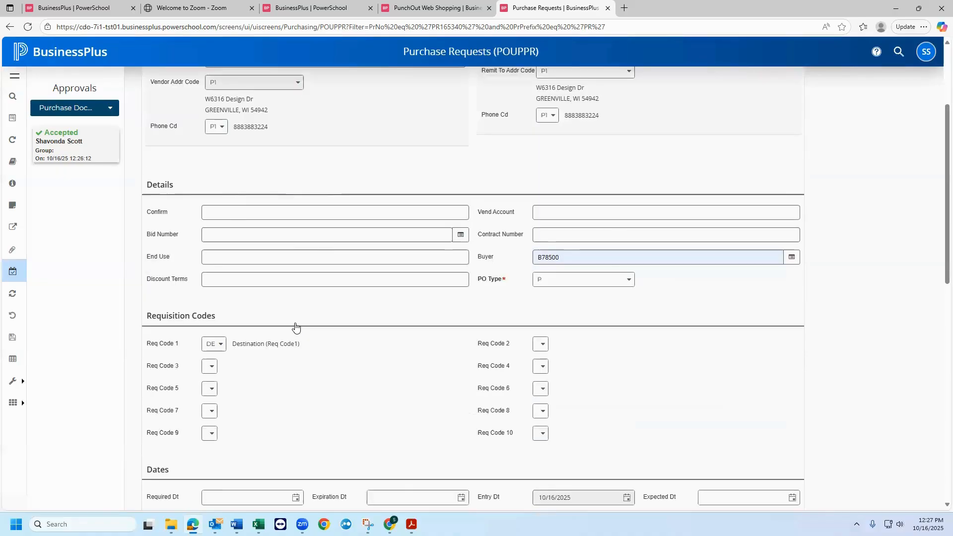
{"action": "scroll", "coordinate": [296, 327], "scroll_direction": "down", "scroll_amount": 10}
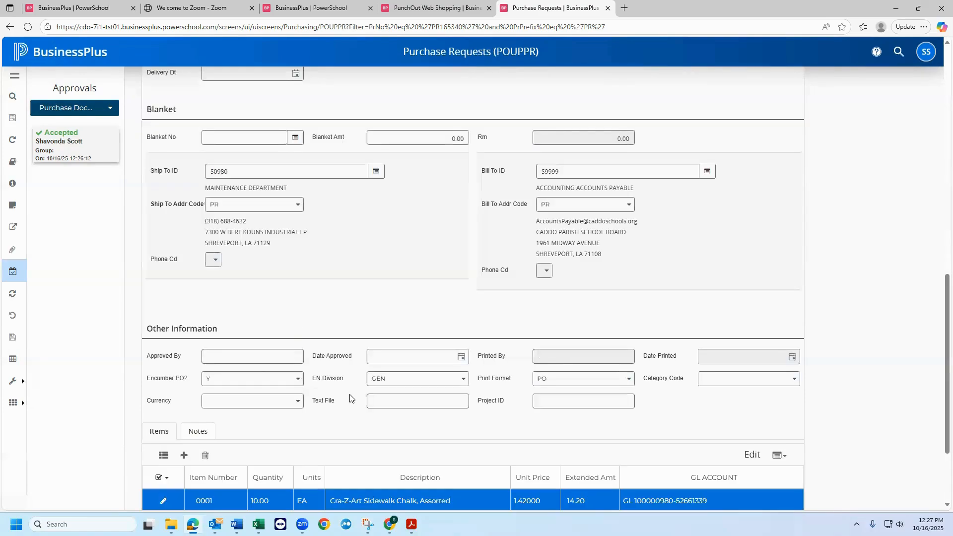
{"action": "scroll", "coordinate": [305, 358], "scroll_direction": "down", "scroll_amount": 3}
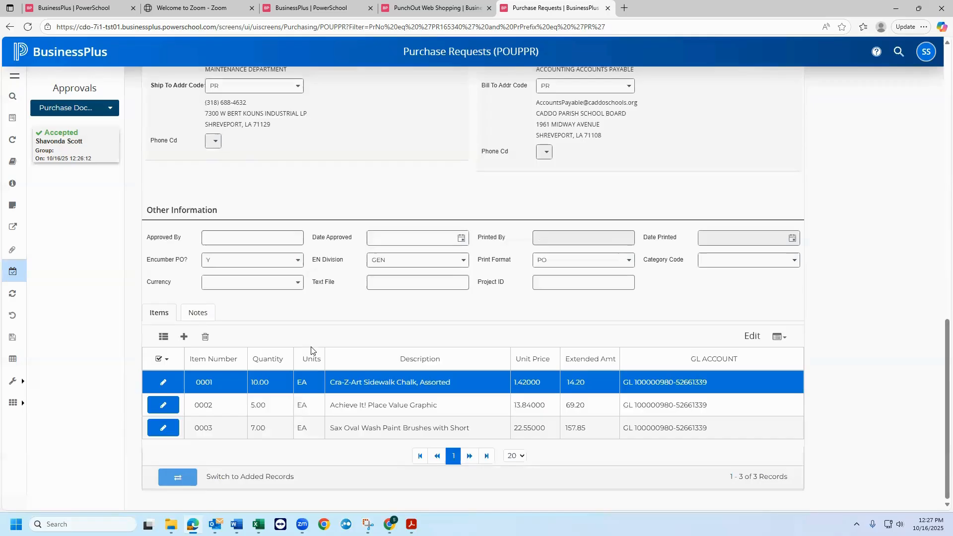
{"action": "scroll", "coordinate": [315, 352], "scroll_direction": "up", "scroll_amount": 10}
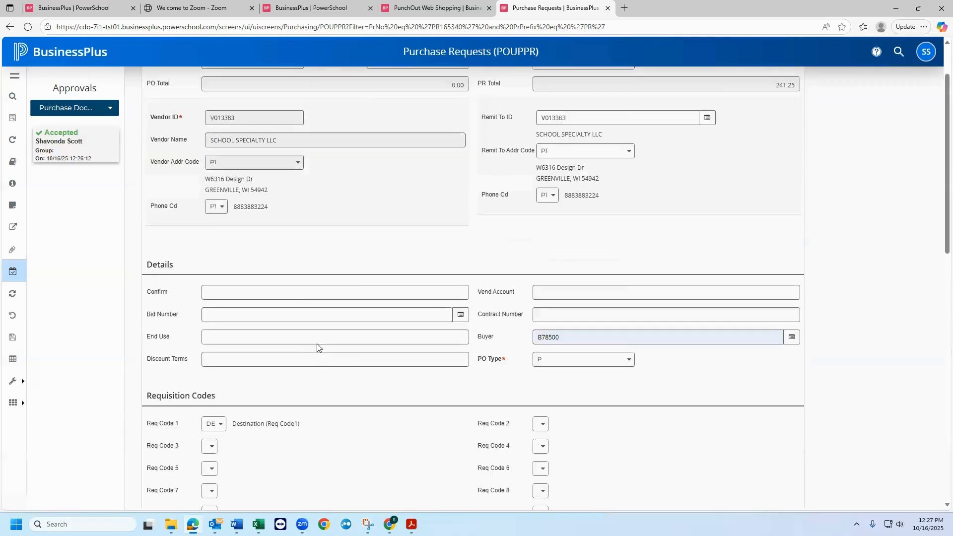